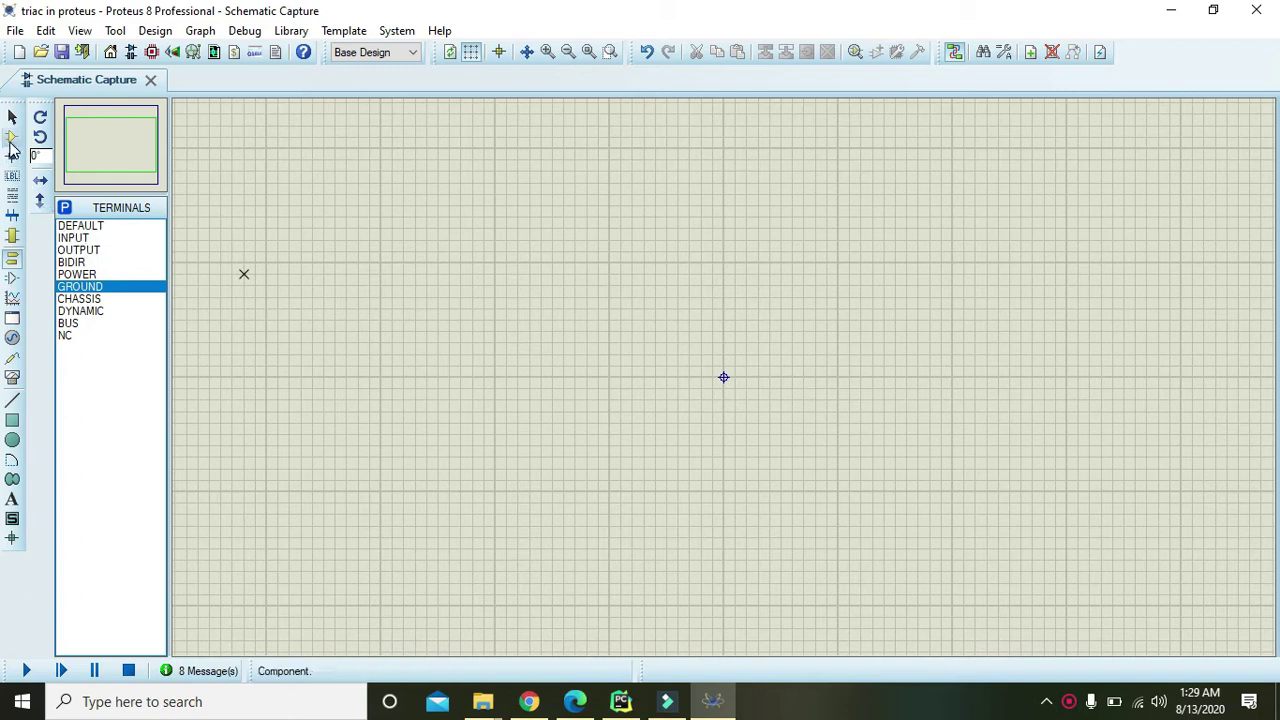
Step: Search the device library for 'triac generic' and add the TRIAC part to the device list
click(12, 136)
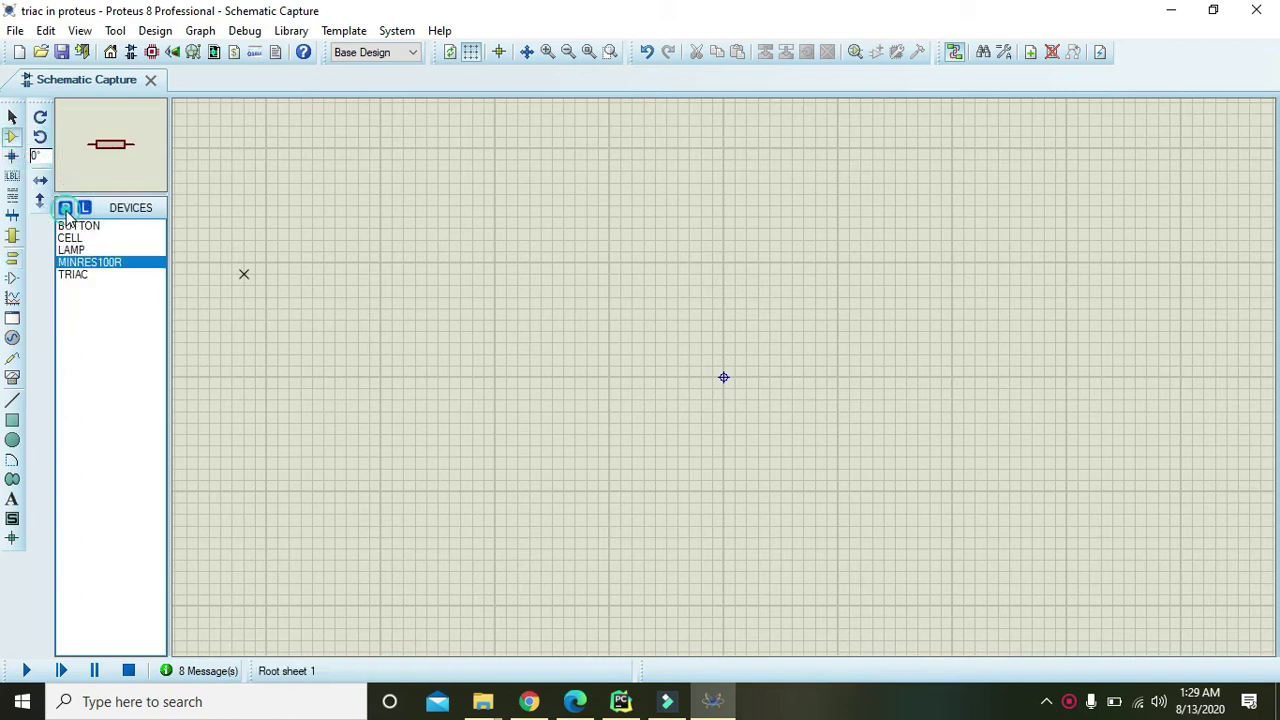
click(64, 208)
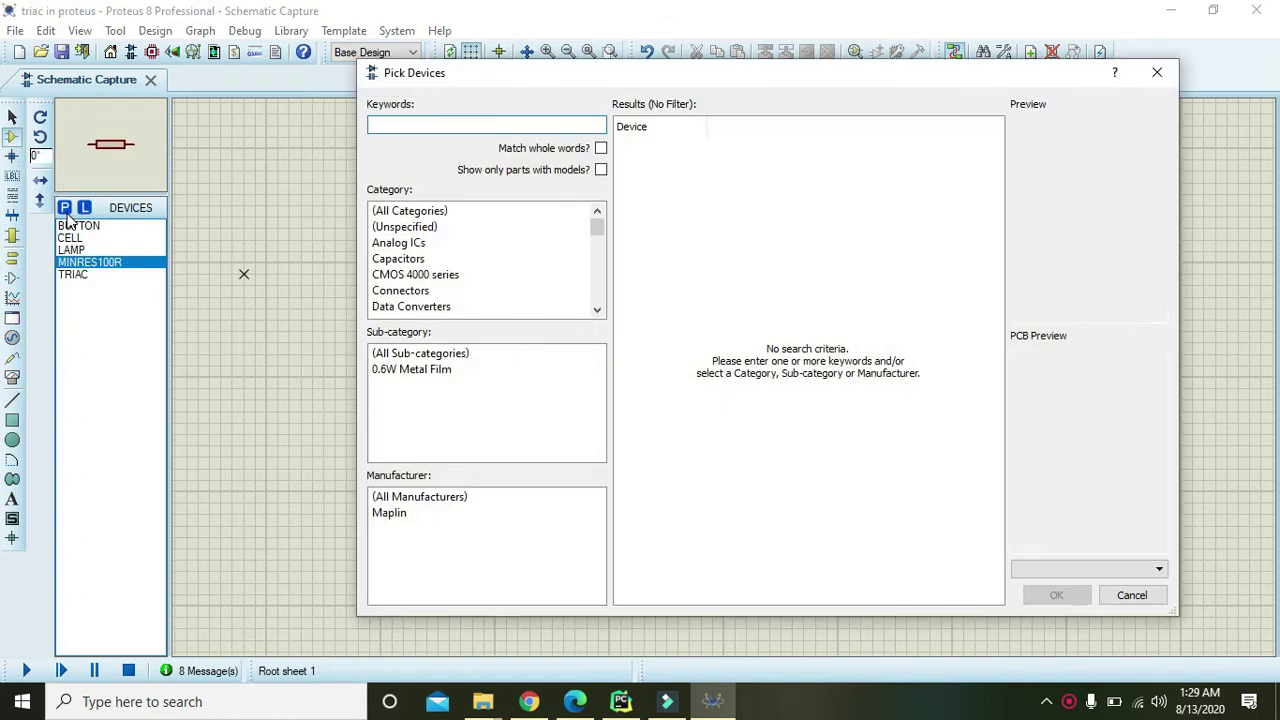
text(triac gene)
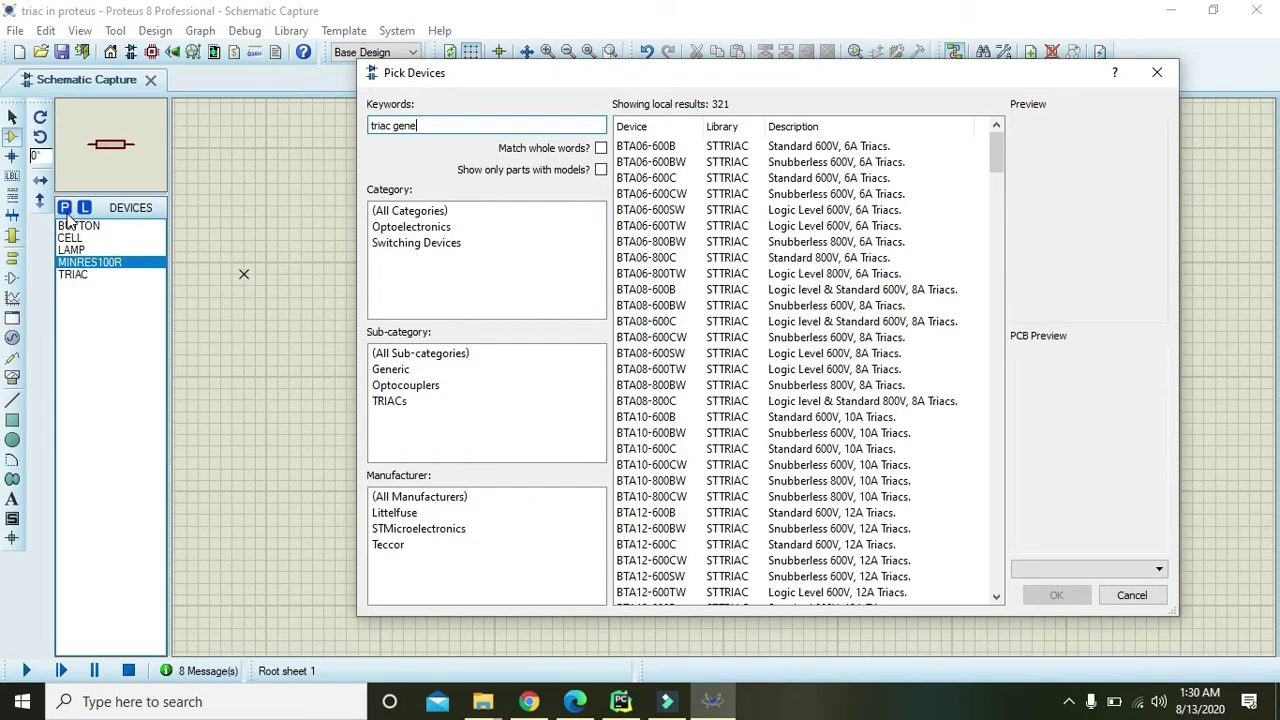
text(ric)
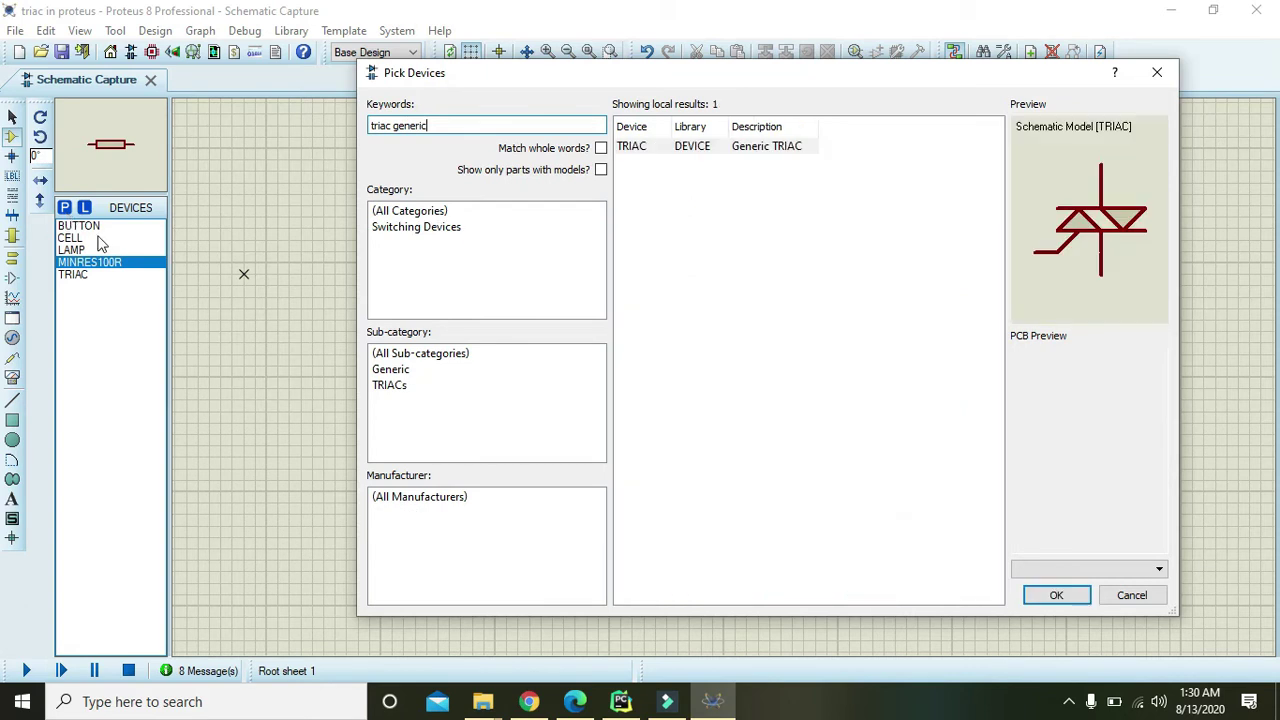
click(678, 150)
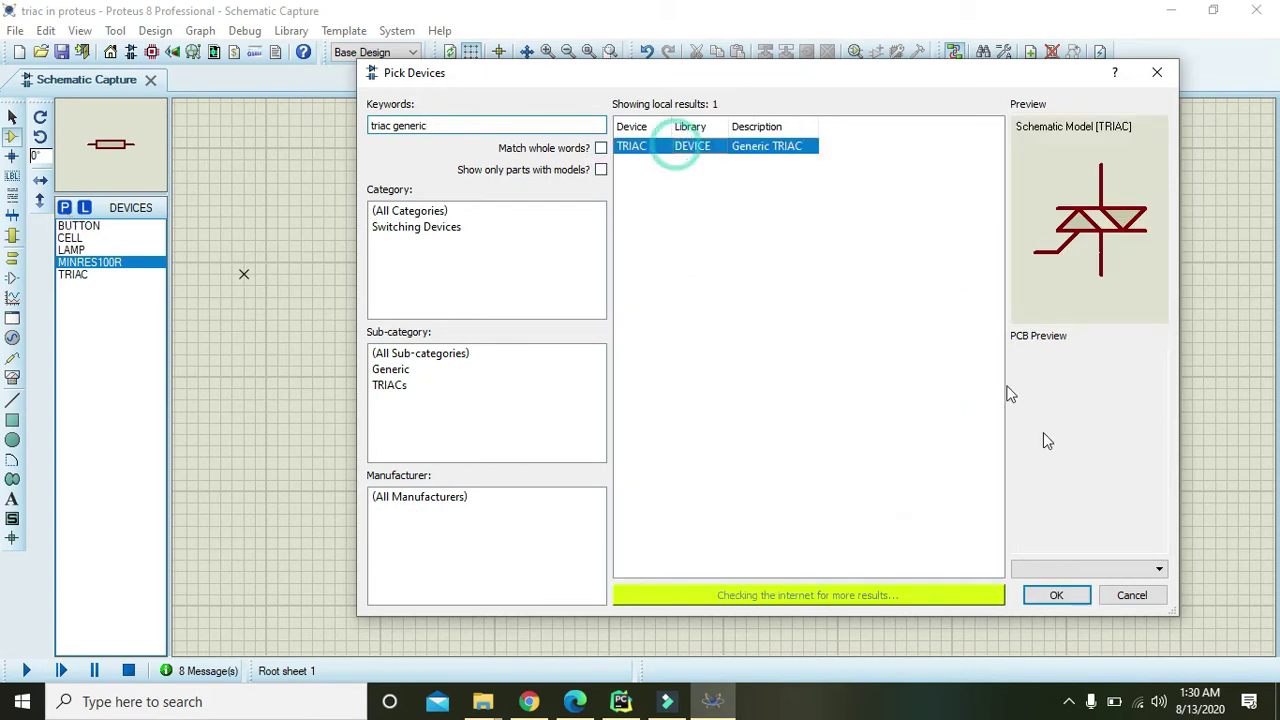
click(1078, 590)
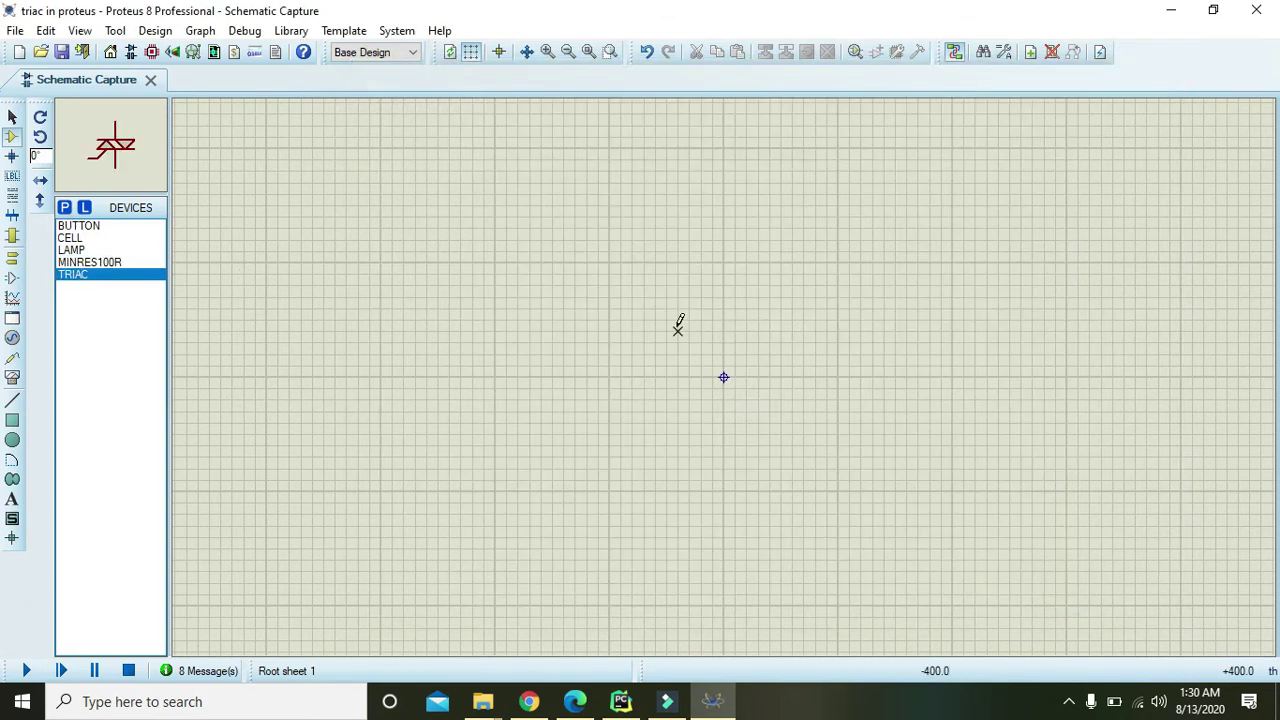
Step: Place TRIAC U1 near the middle of the sheet, nudging it slightly right and down
click(677, 329)
click(655, 327)
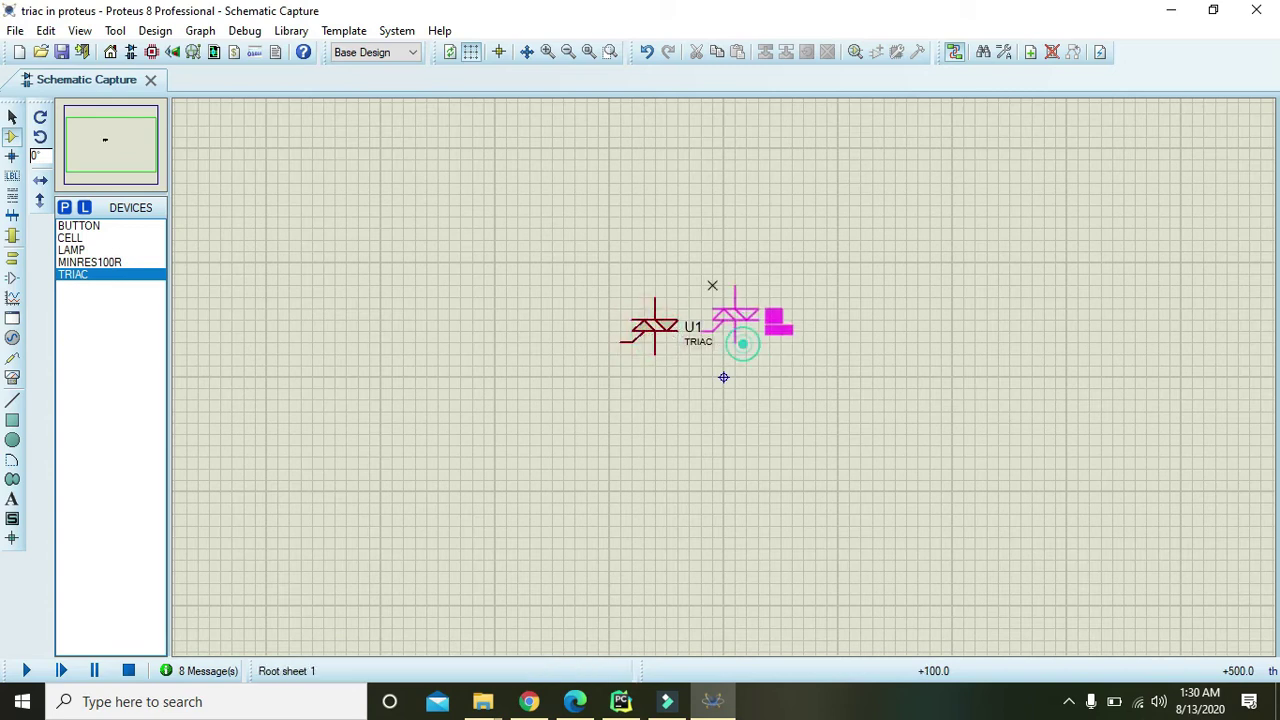
key(Escape)
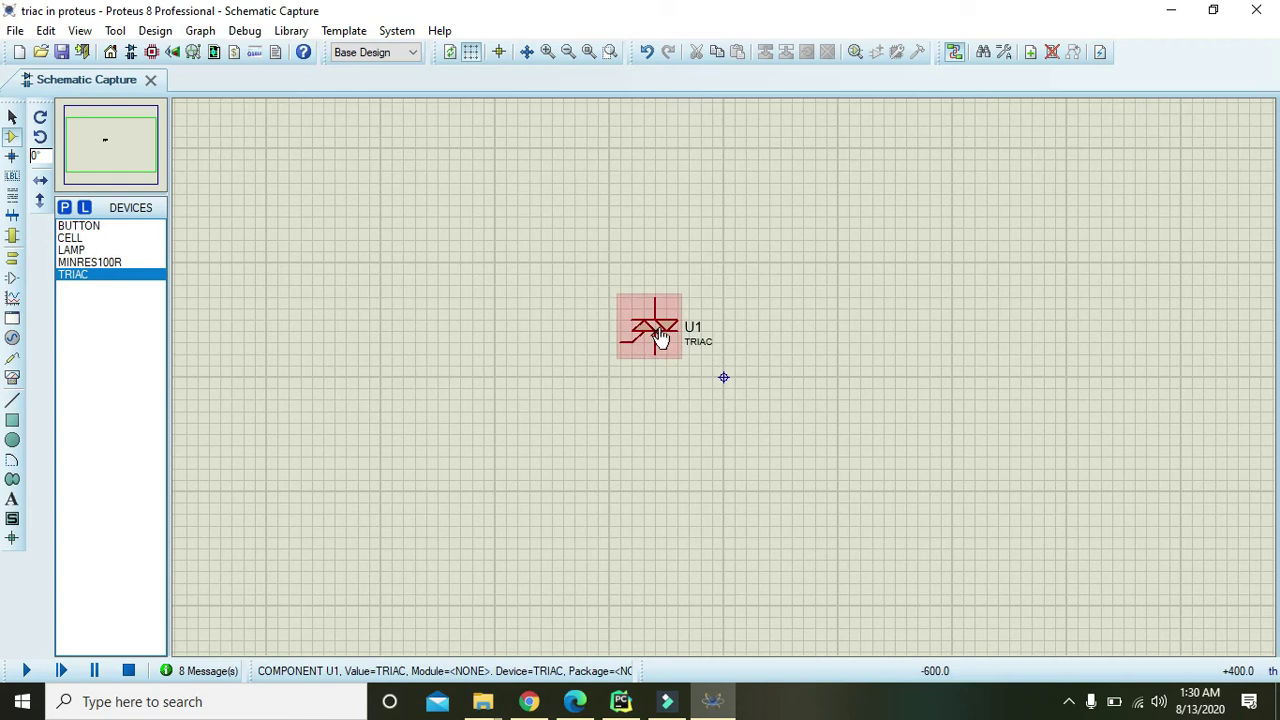
drag(659, 335, 750, 345)
click(767, 308)
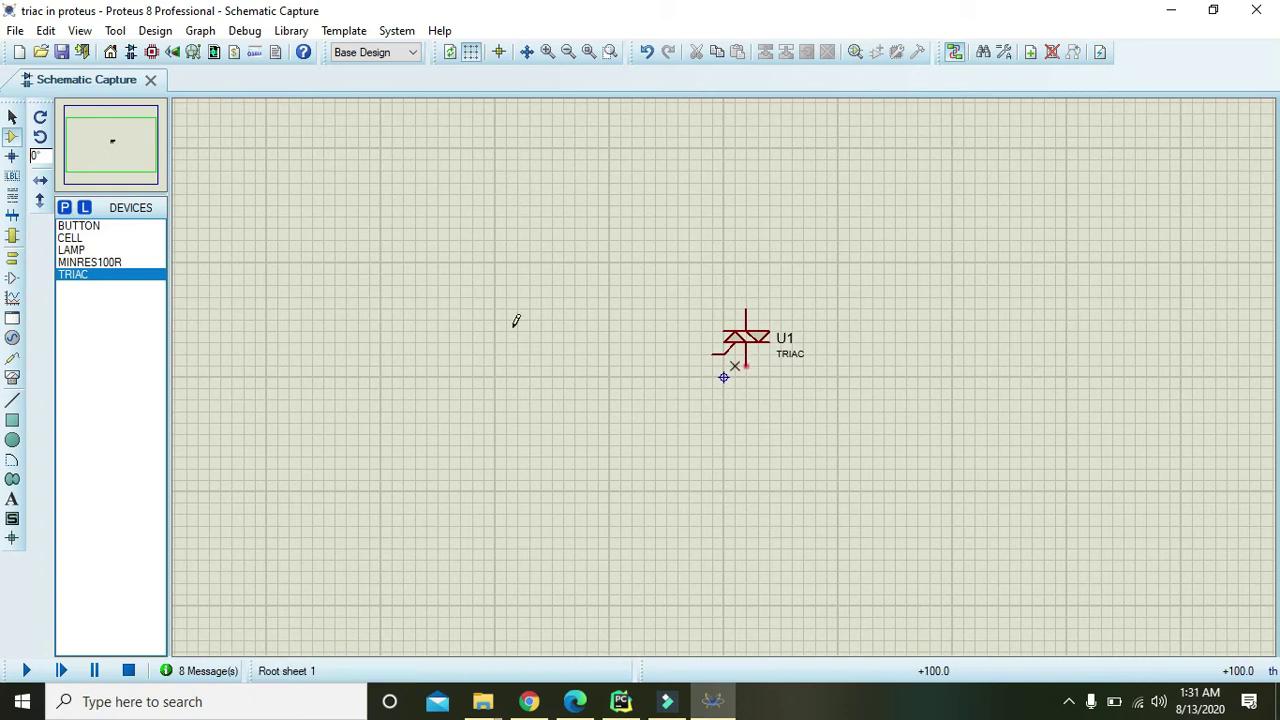
Step: Search 'lamp', add the LAMP part and place lamp L1 below the TRIAC
click(63, 207)
text(lamp)
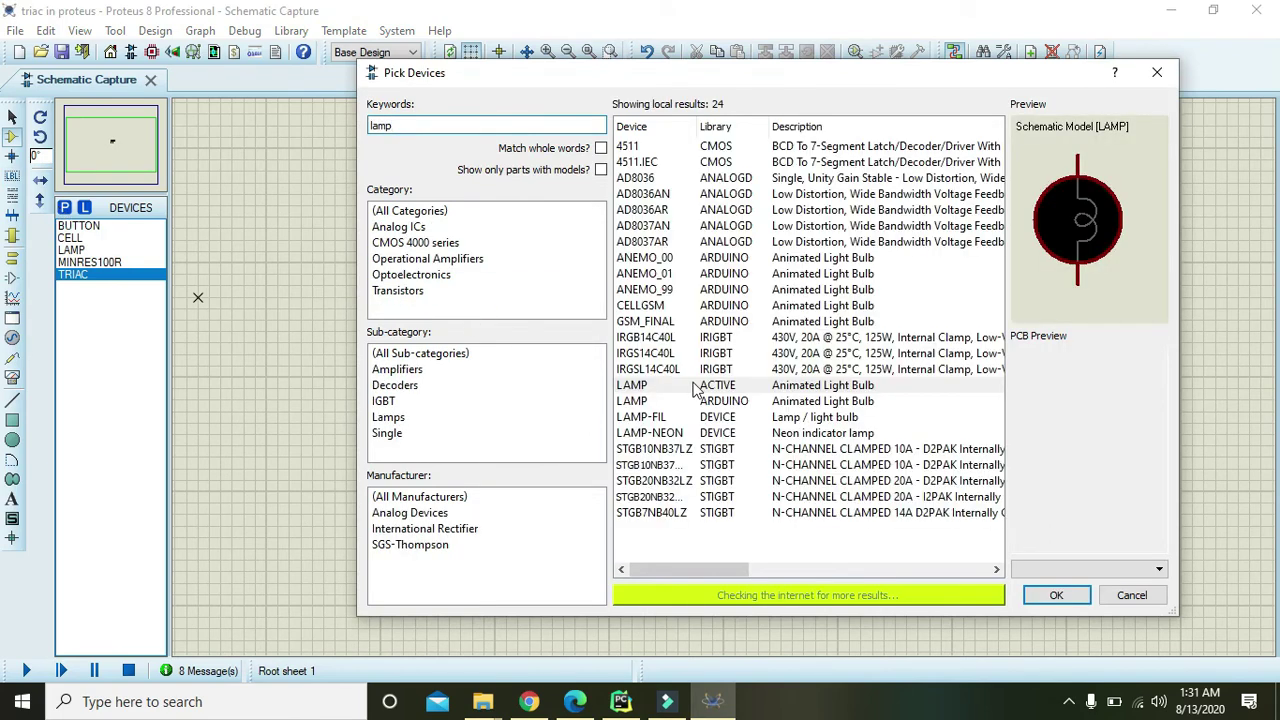
click(697, 387)
click(1057, 596)
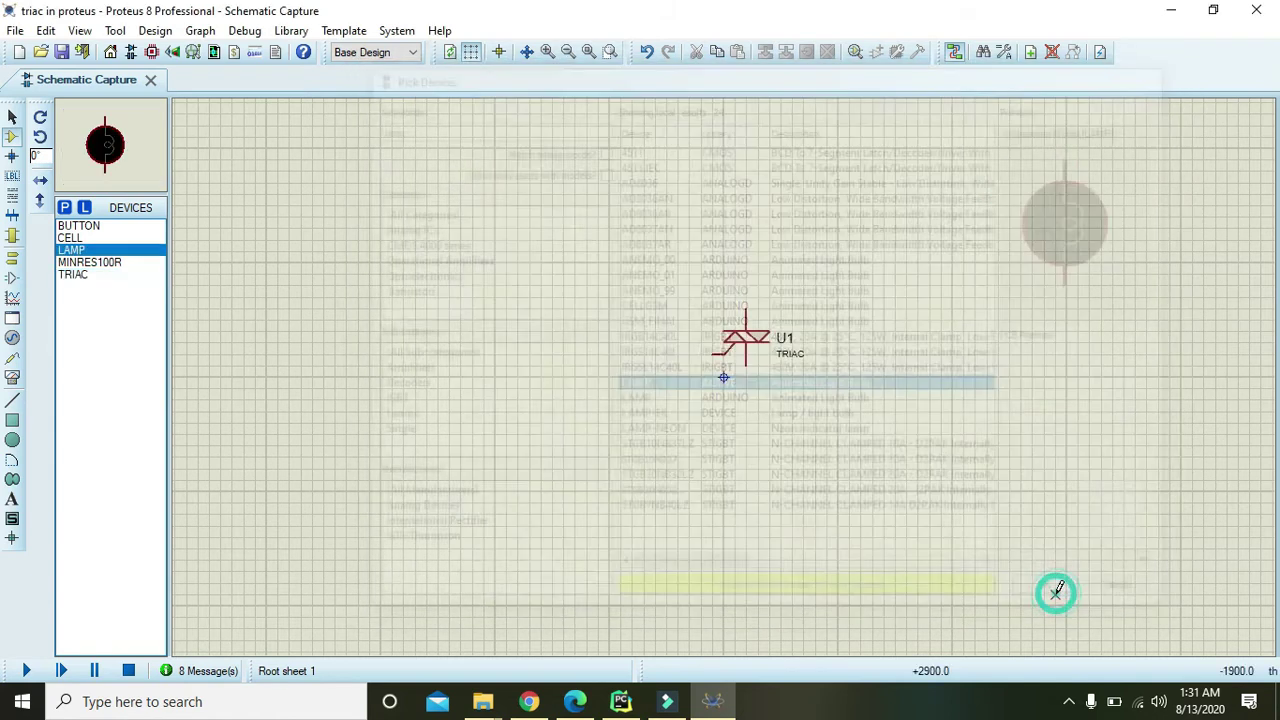
click(746, 469)
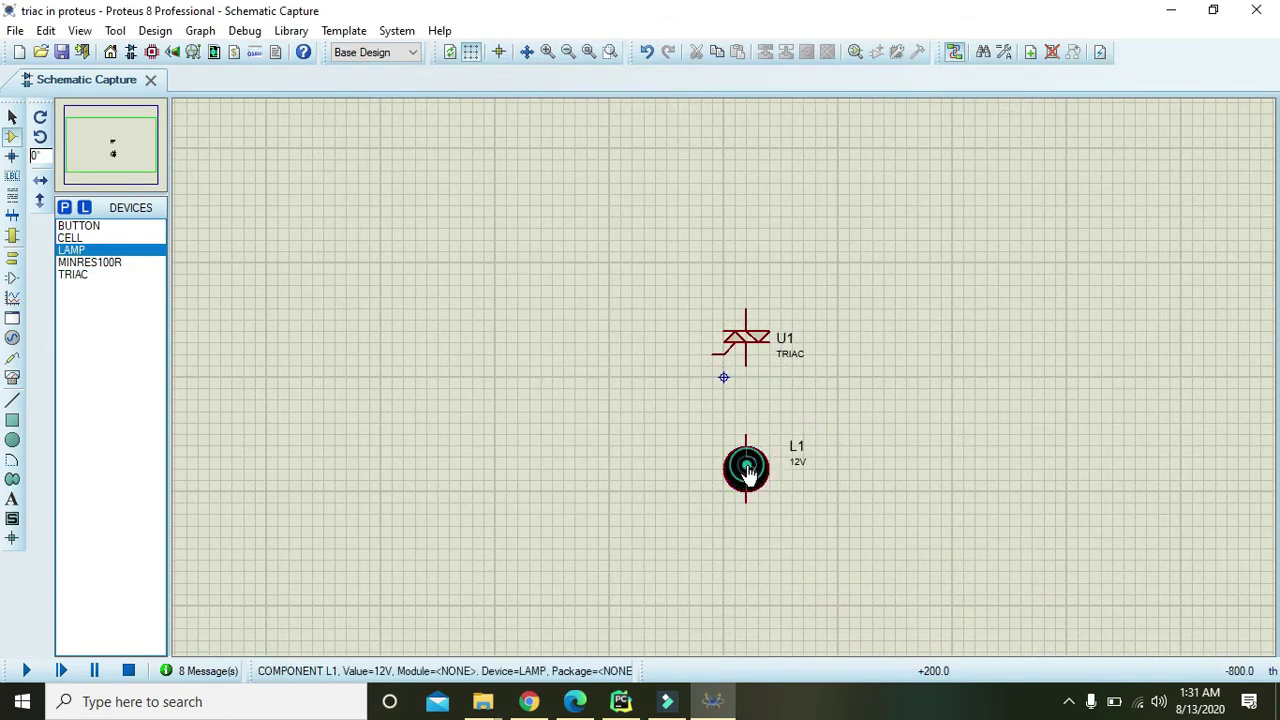
Step: Wire lamp L1's top pin to TRIAC U1's lower terminal
click(746, 436)
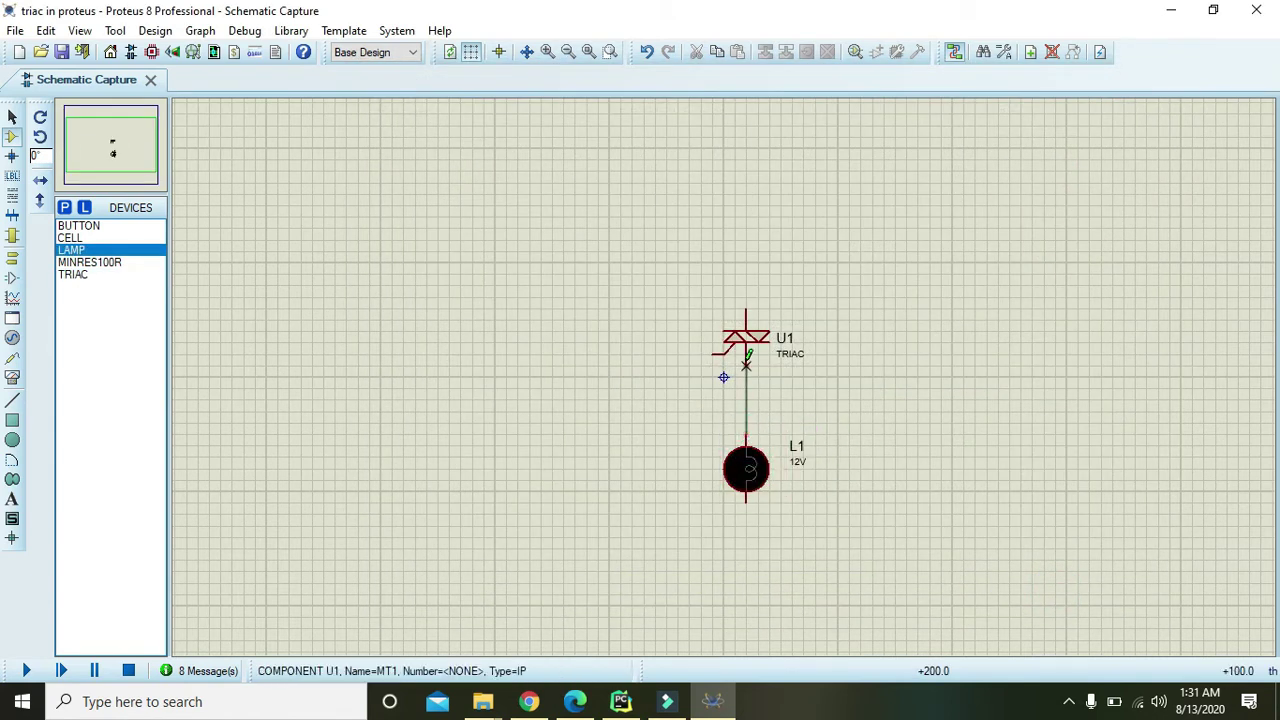
click(745, 368)
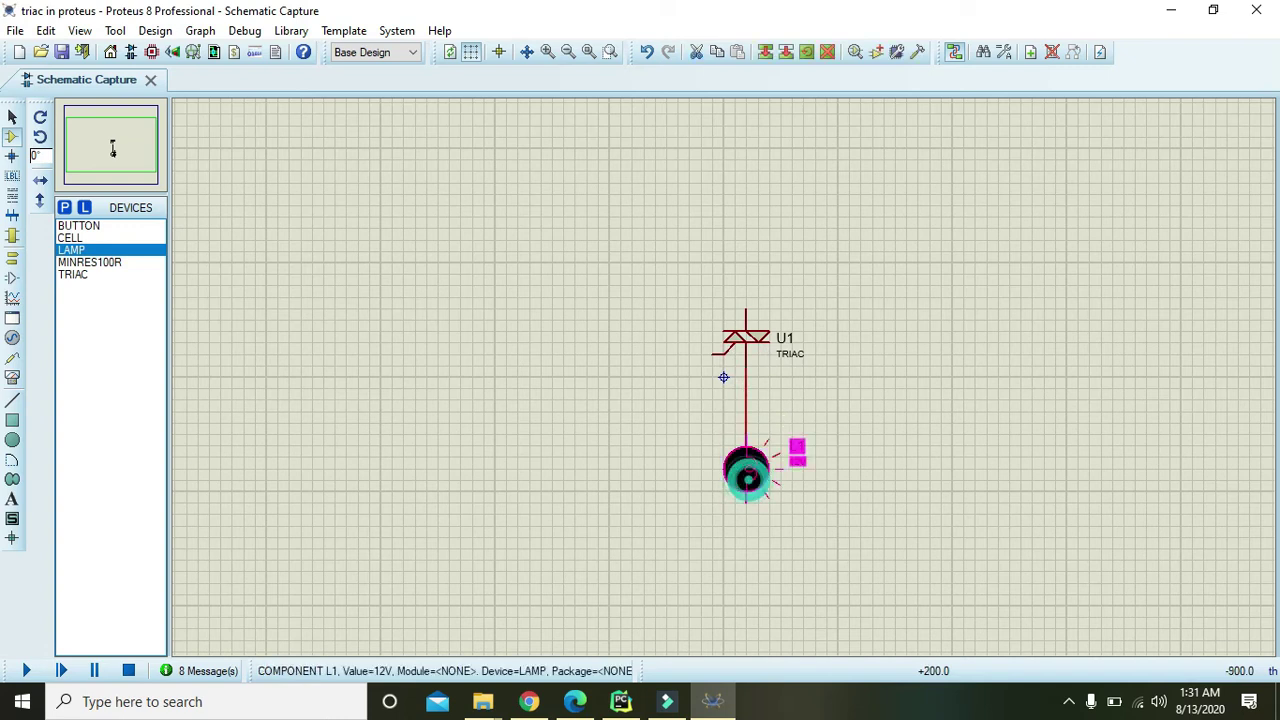
click(823, 527)
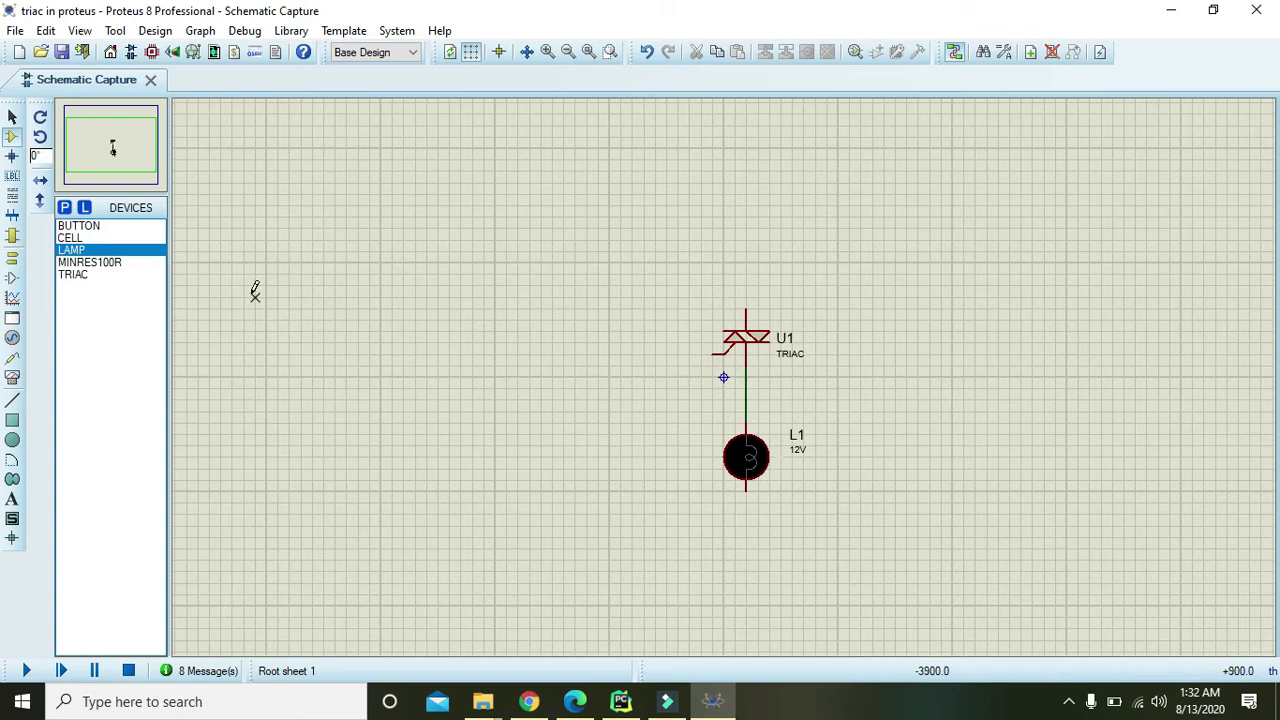
Step: Search 'battery', add the CELL part and place BAT1 left of the TRIAC
click(66, 207)
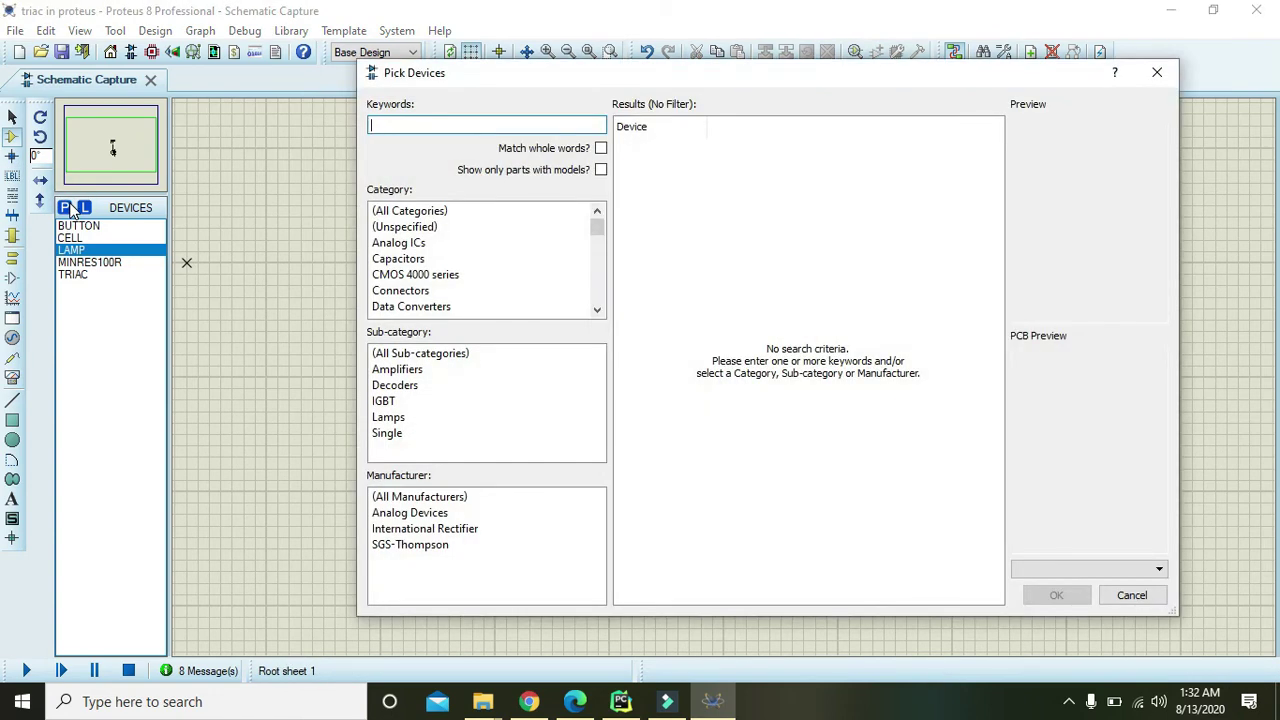
text(battery)
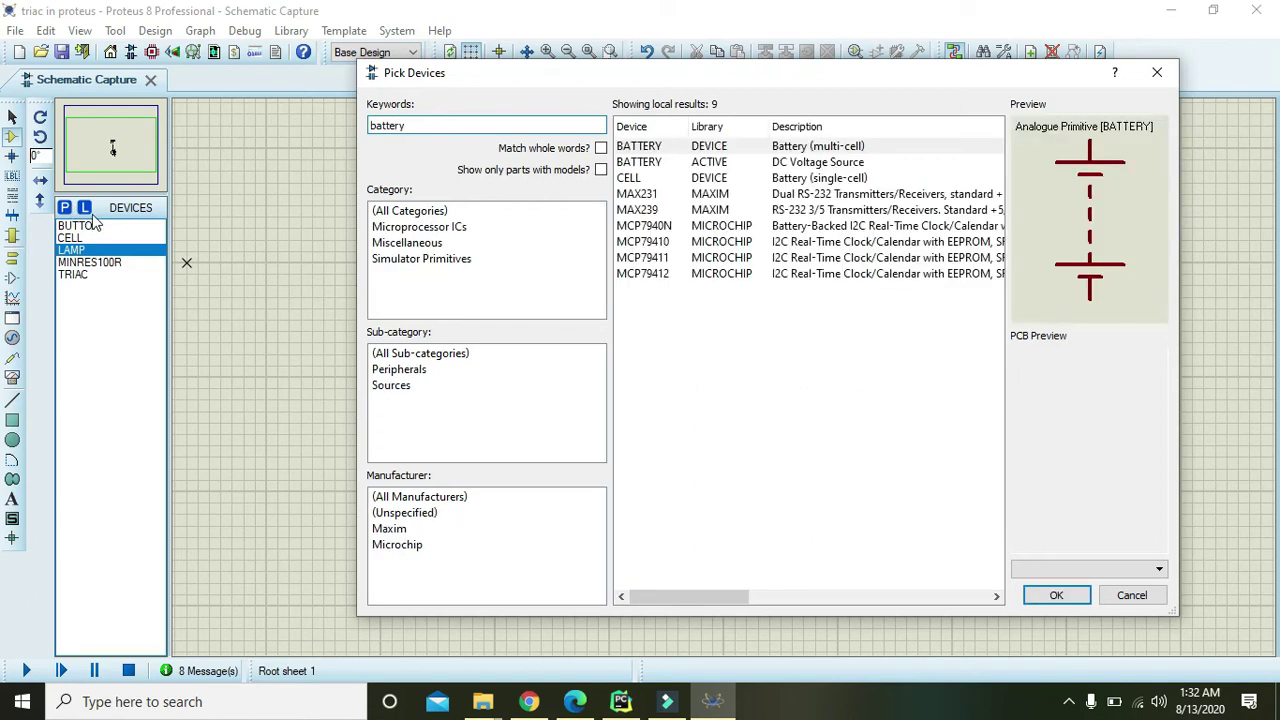
click(654, 178)
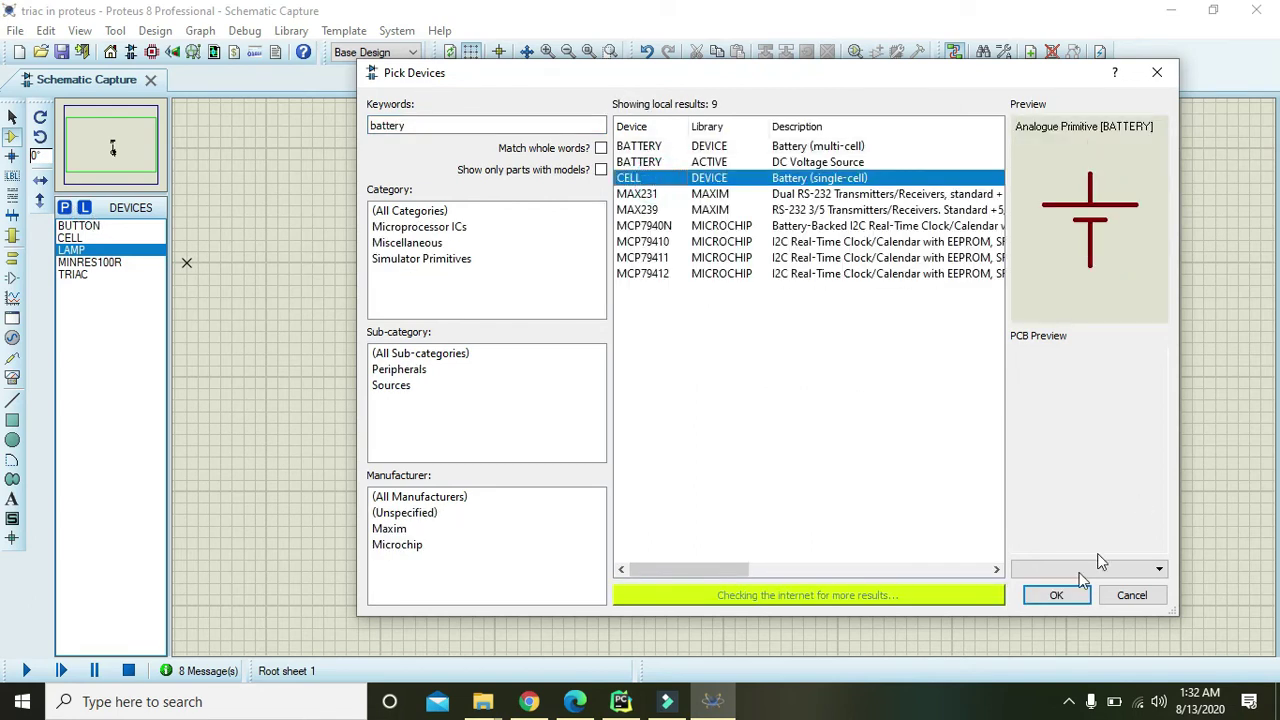
click(1056, 595)
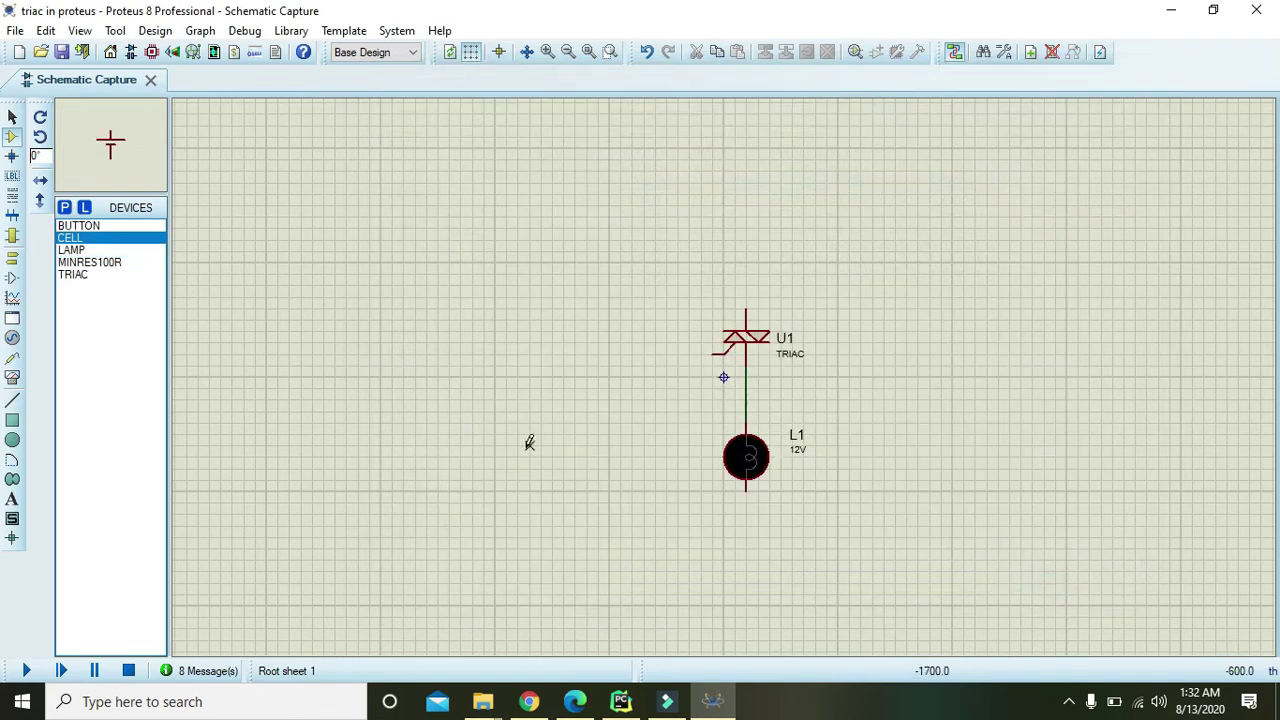
click(391, 377)
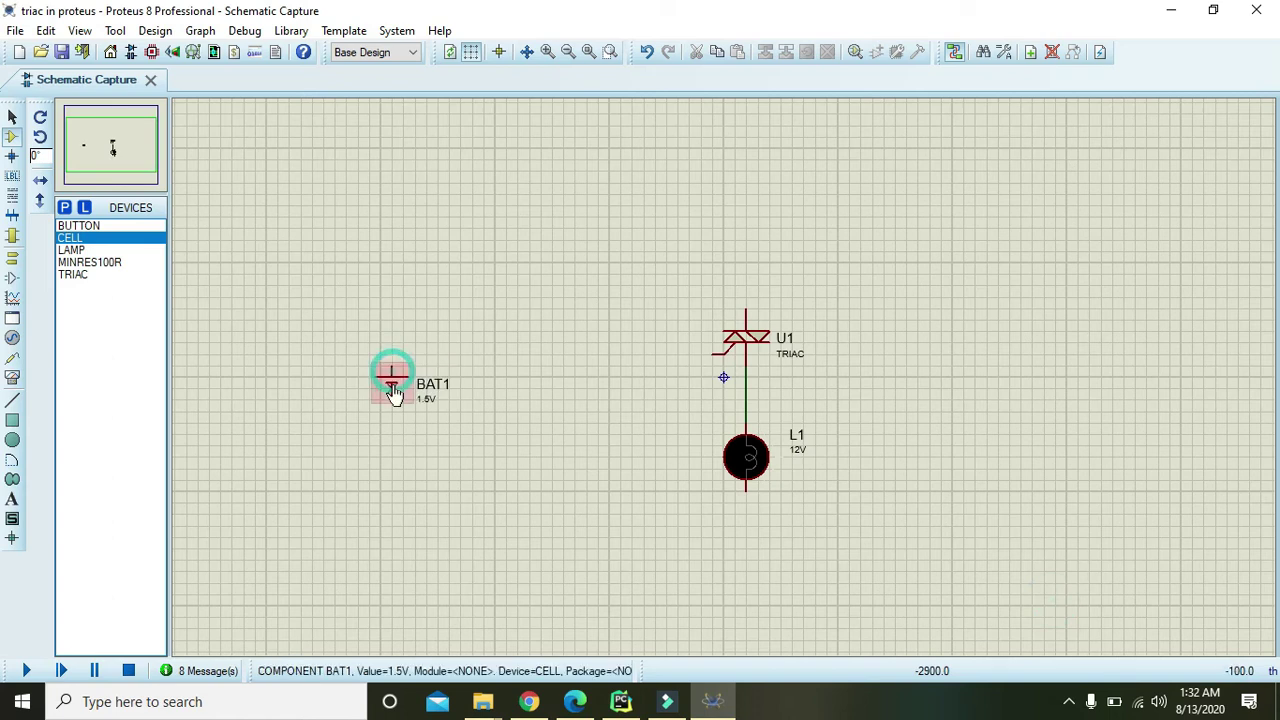
Step: Check lamp L1's properties for its 12V nominal voltage, closing without changes
double_click(742, 465)
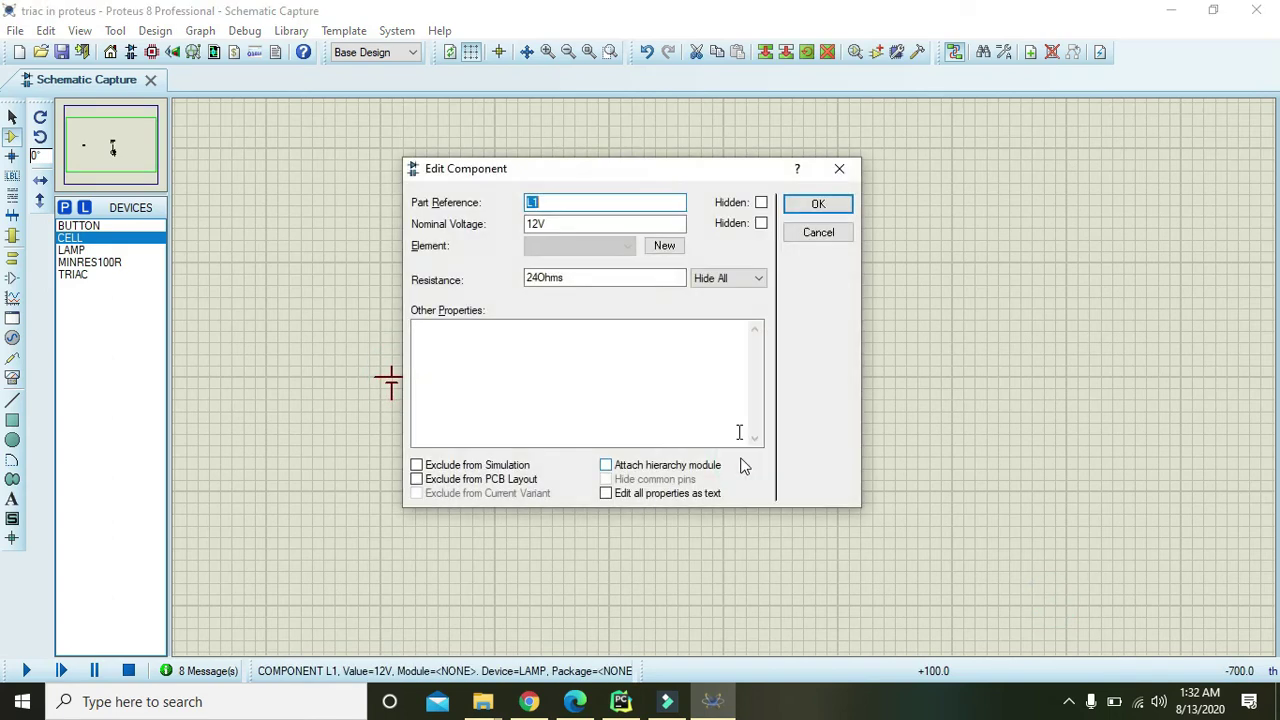
click(540, 226)
click(592, 219)
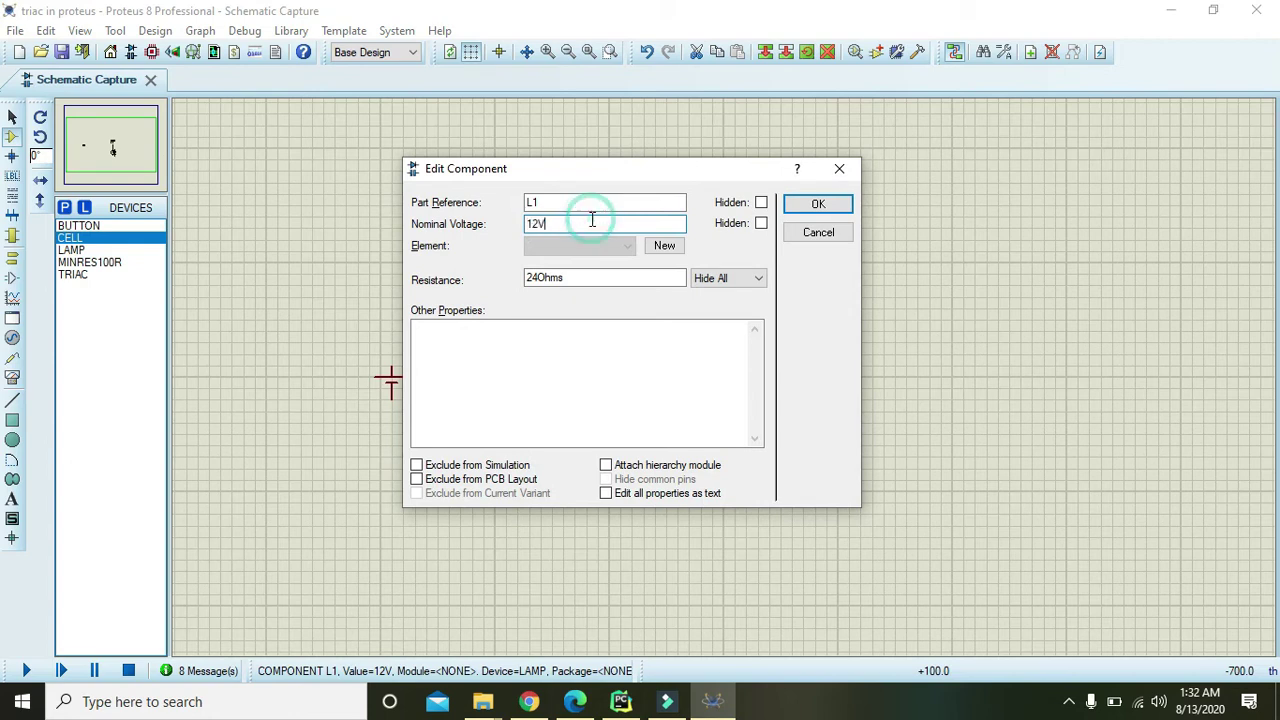
click(835, 167)
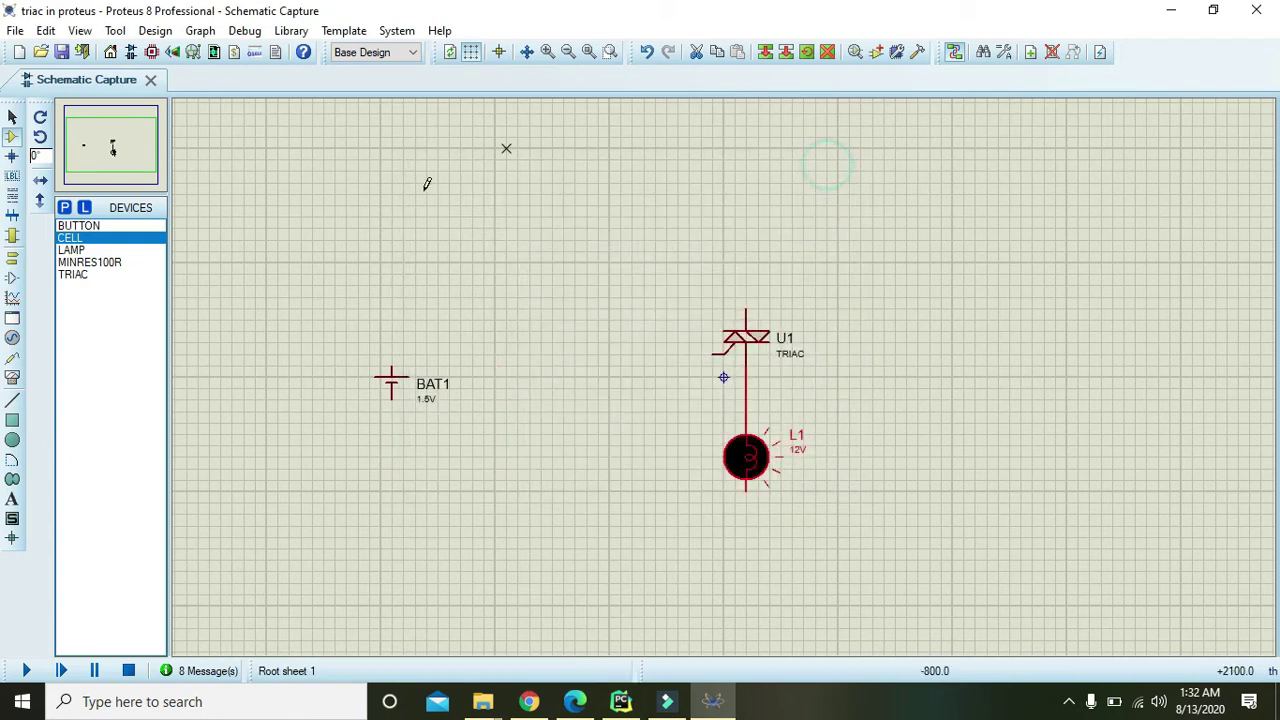
Step: Change battery BAT1's voltage to 13V
click(390, 386)
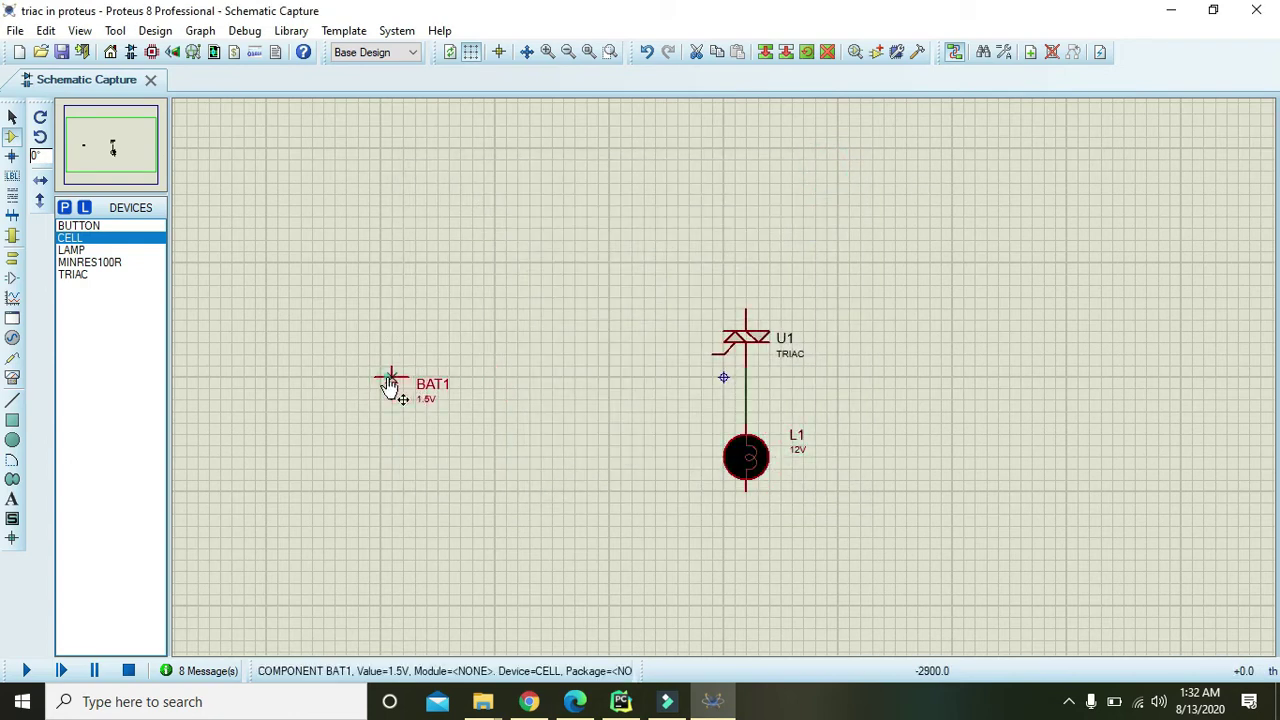
double_click(390, 386)
click(537, 225)
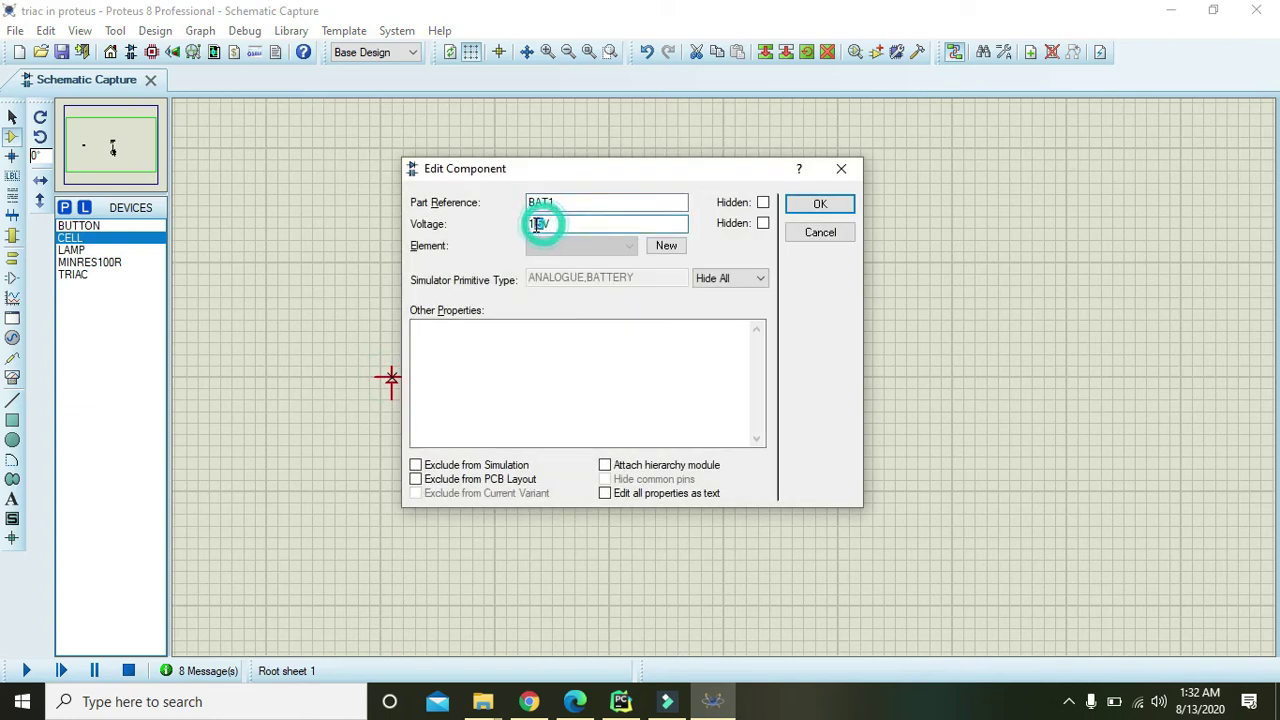
text(3)
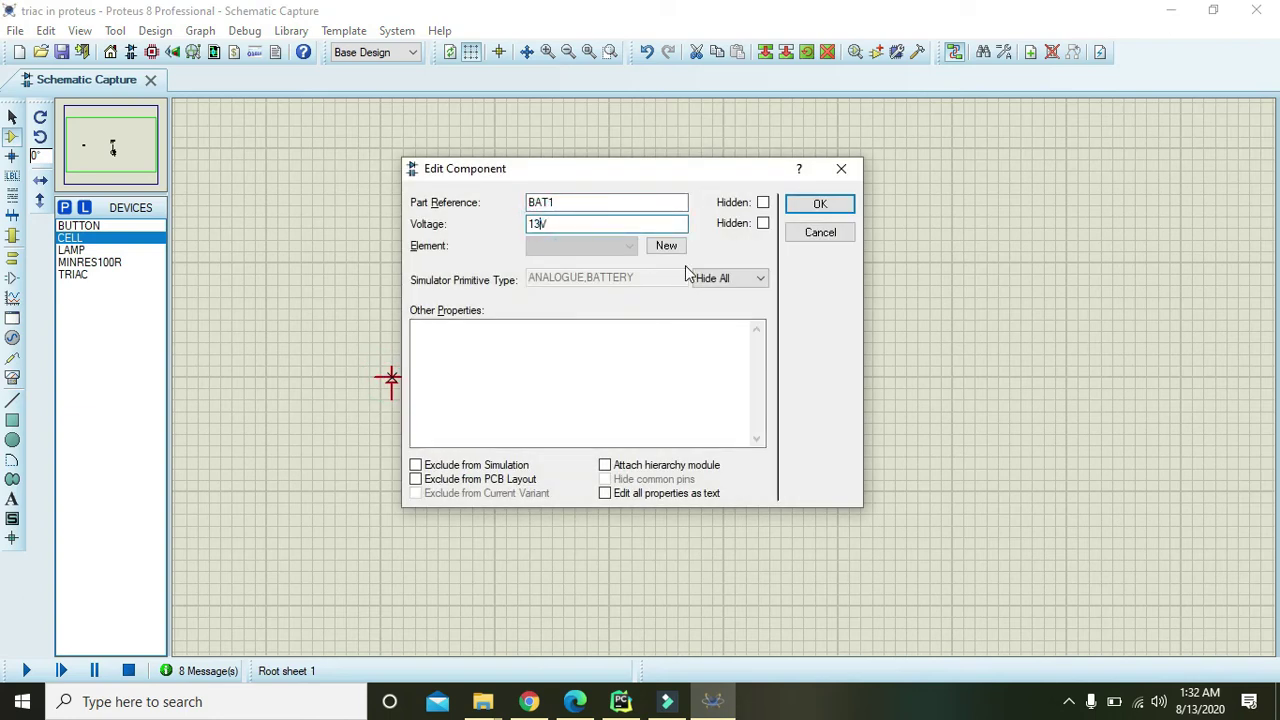
click(816, 201)
click(733, 190)
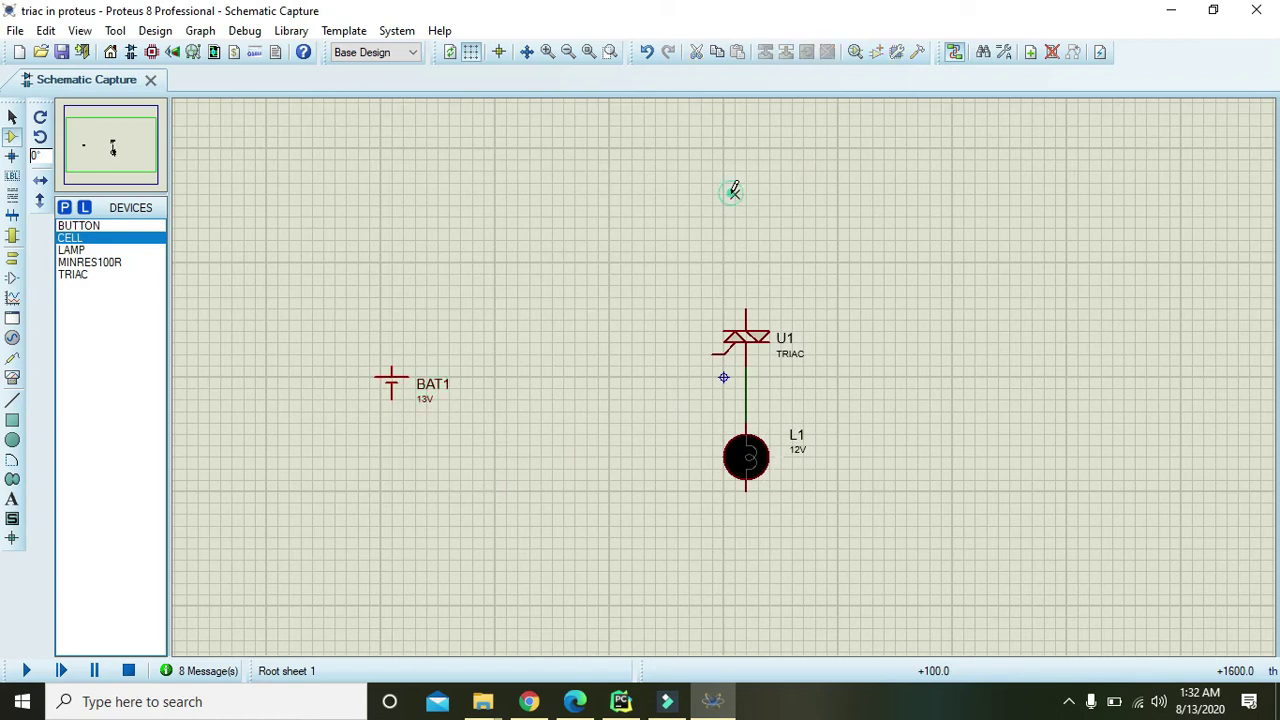
Step: Wire TRIAC U1's top terminal to BAT1's top pin and BAT1's bottom pin to lamp L1's bottom
drag(391, 391, 391, 398)
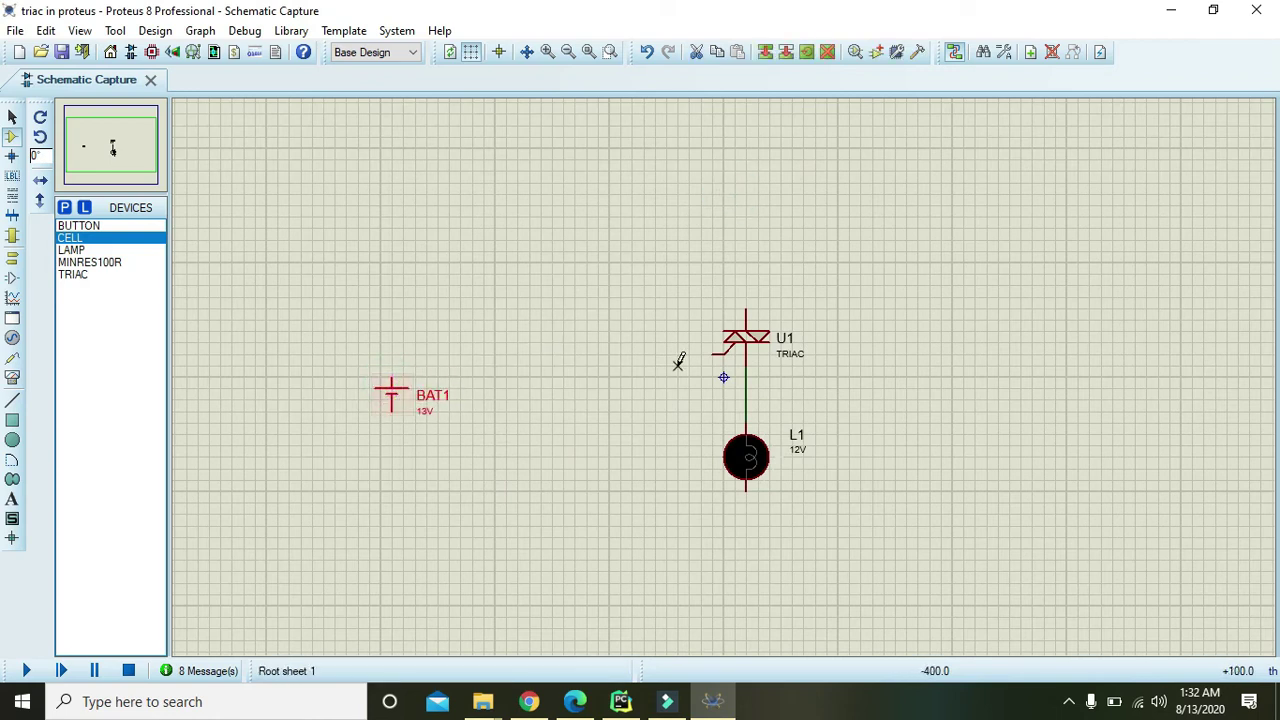
click(745, 309)
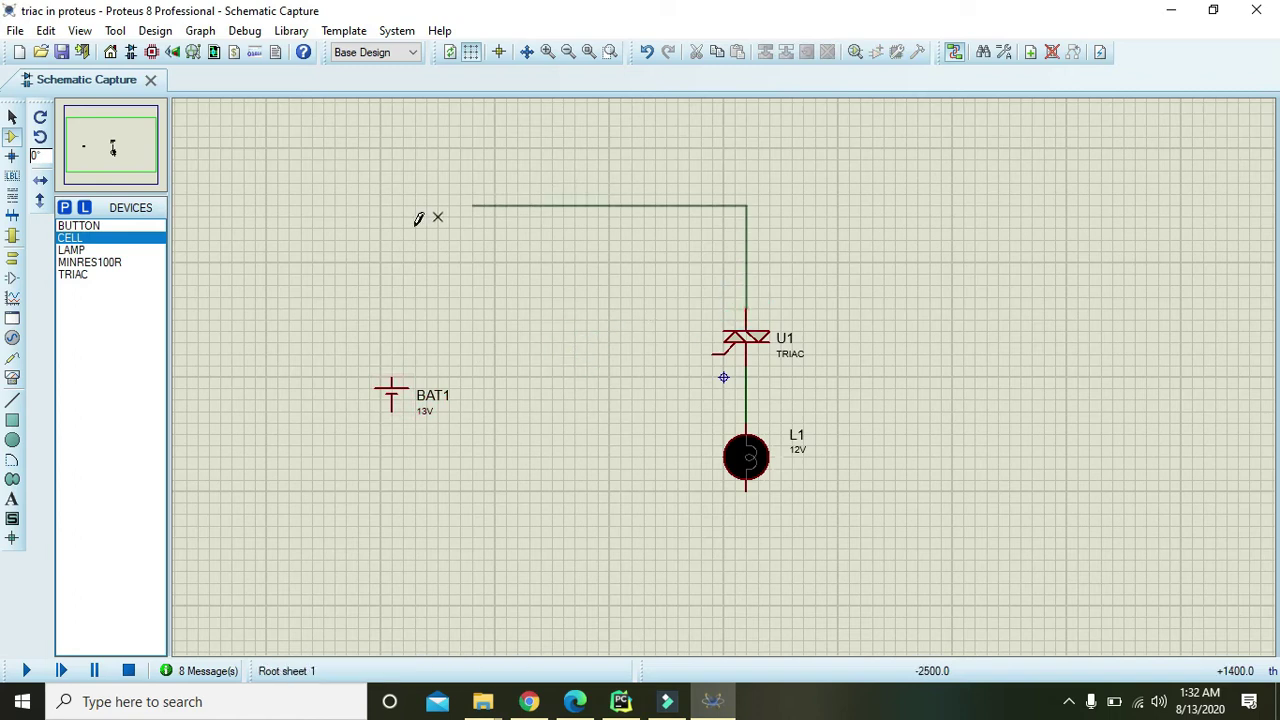
click(381, 240)
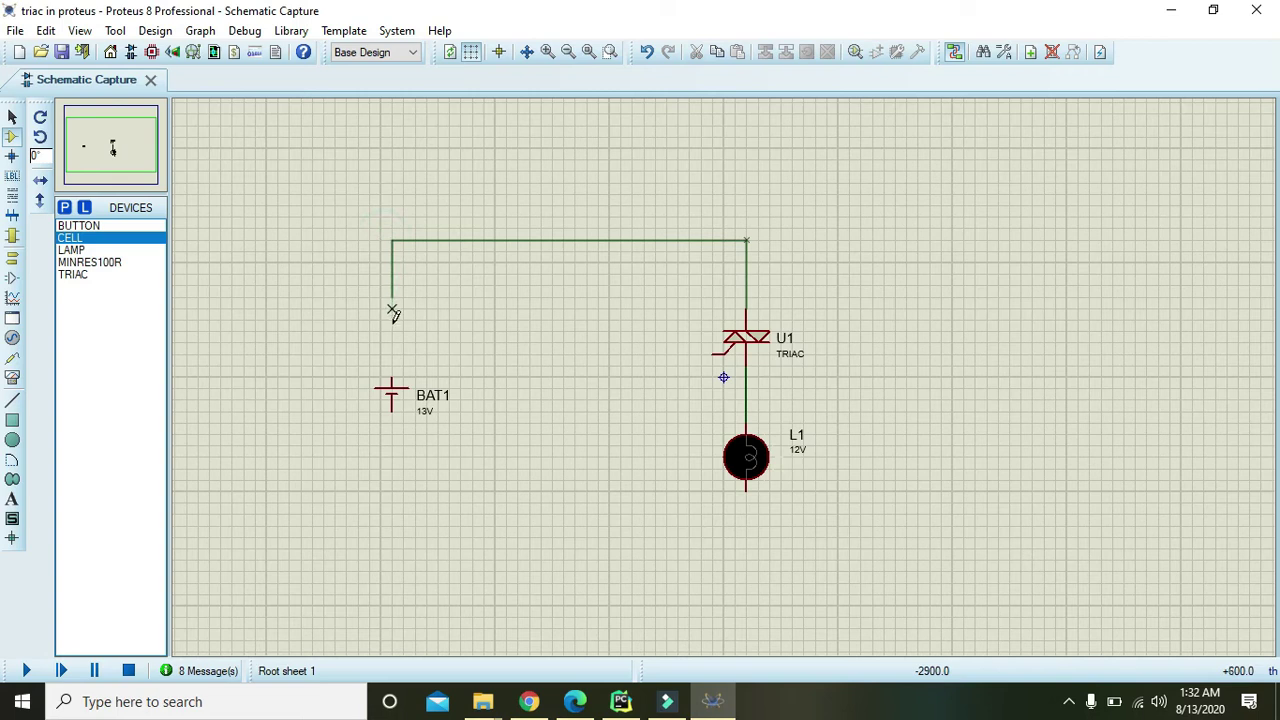
click(392, 384)
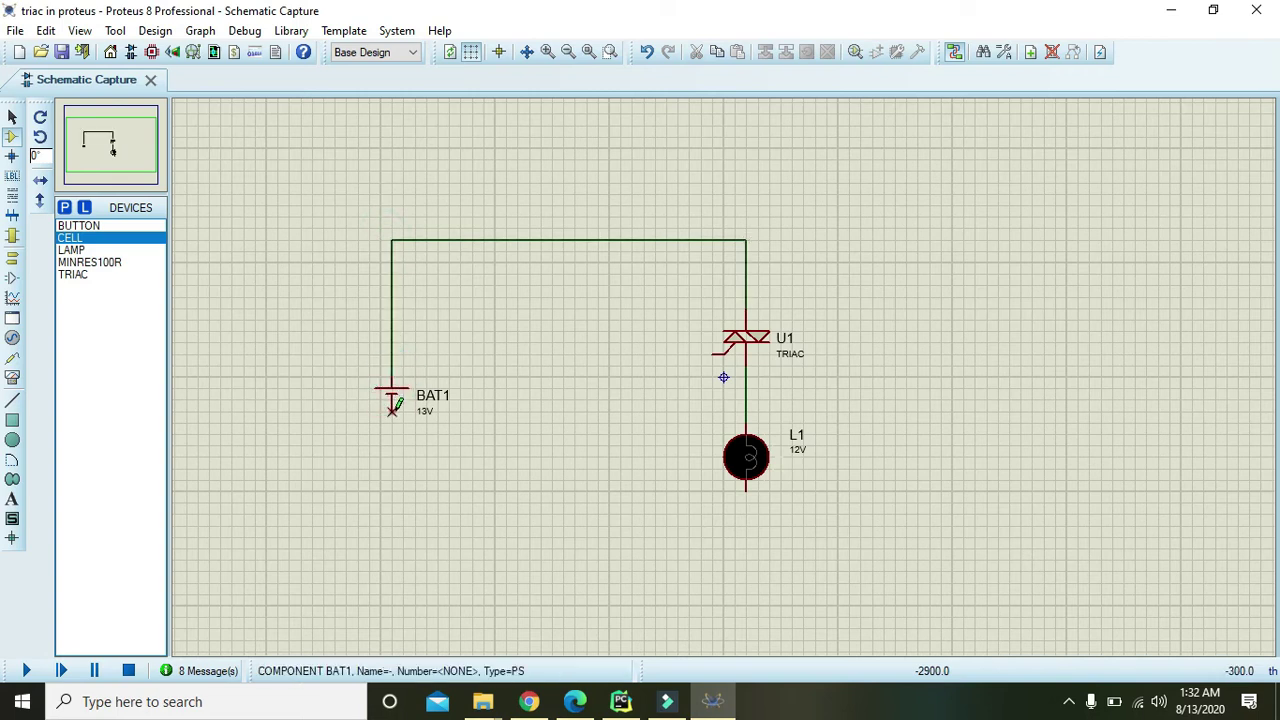
click(391, 411)
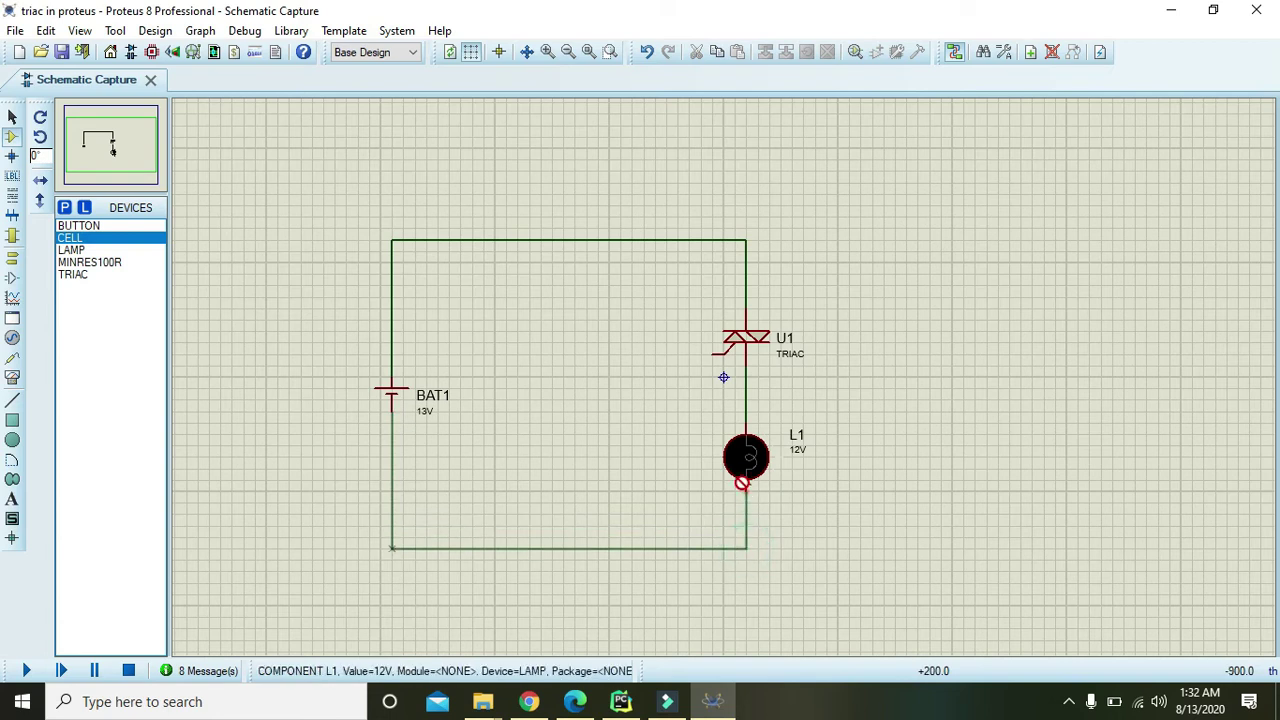
click(741, 483)
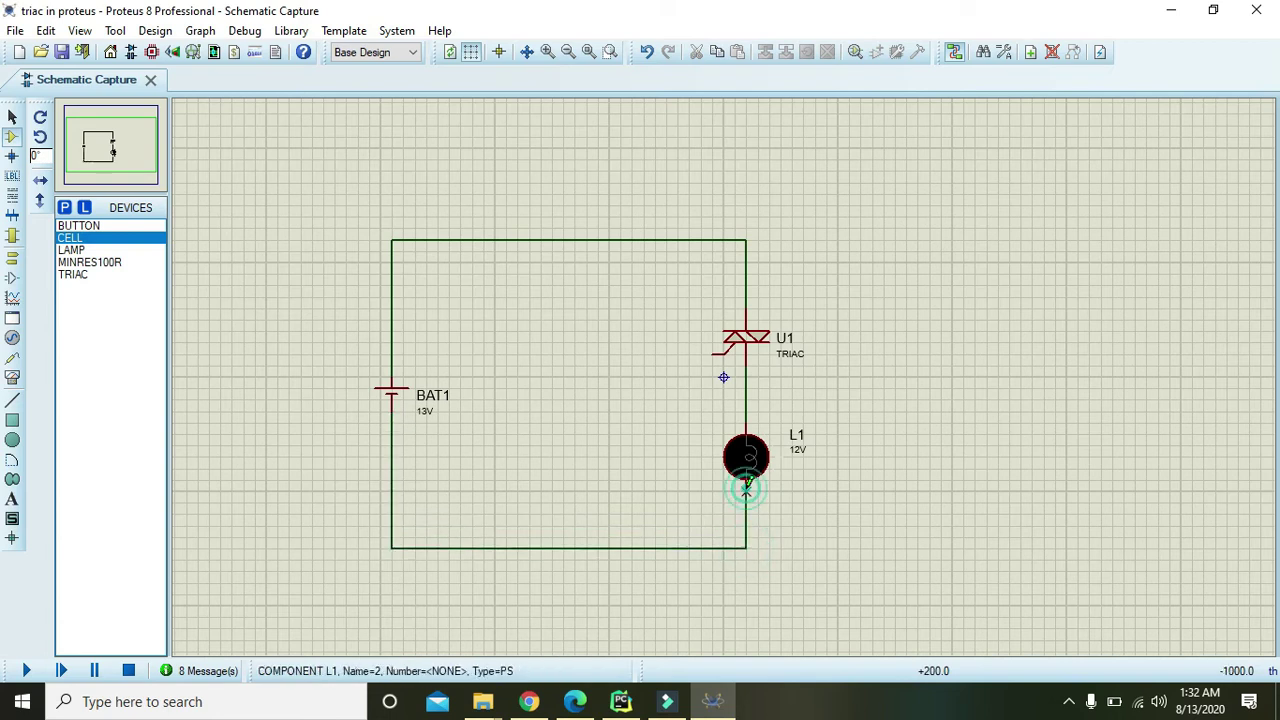
Step: Place a GROUND terminal wired to the bottom wire, then briefly run and stop the simulation
click(12, 258)
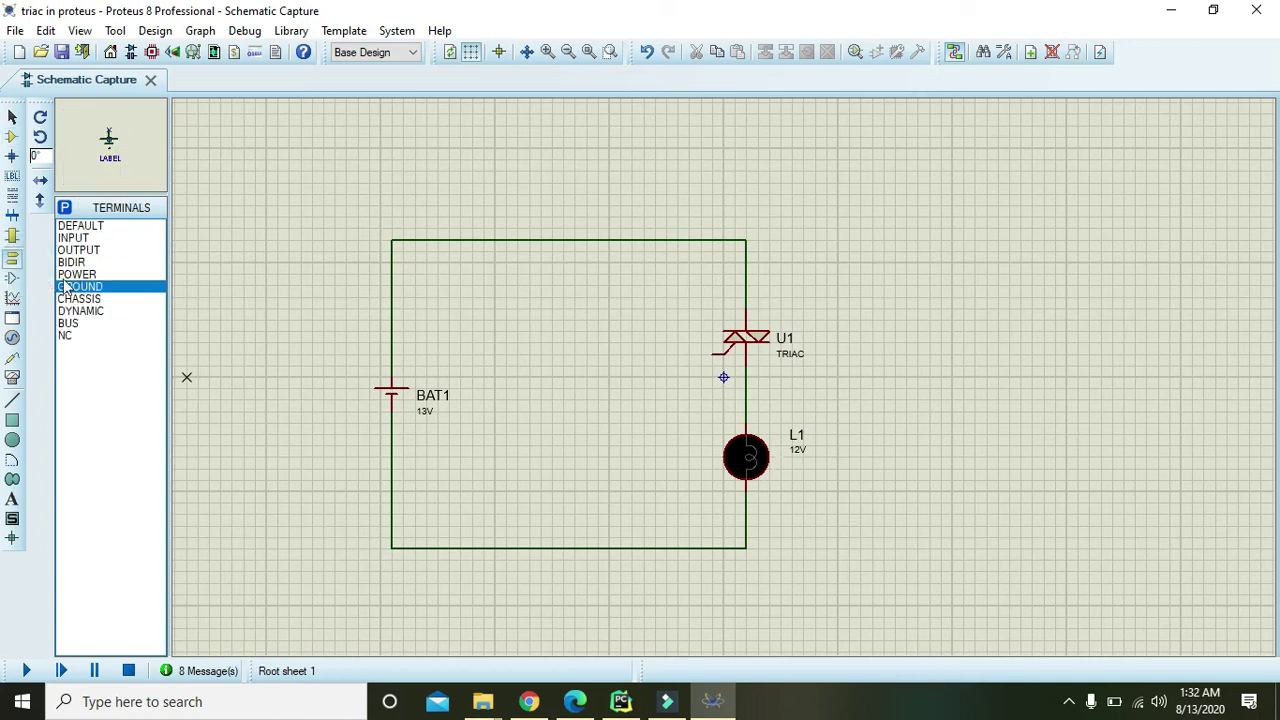
click(564, 581)
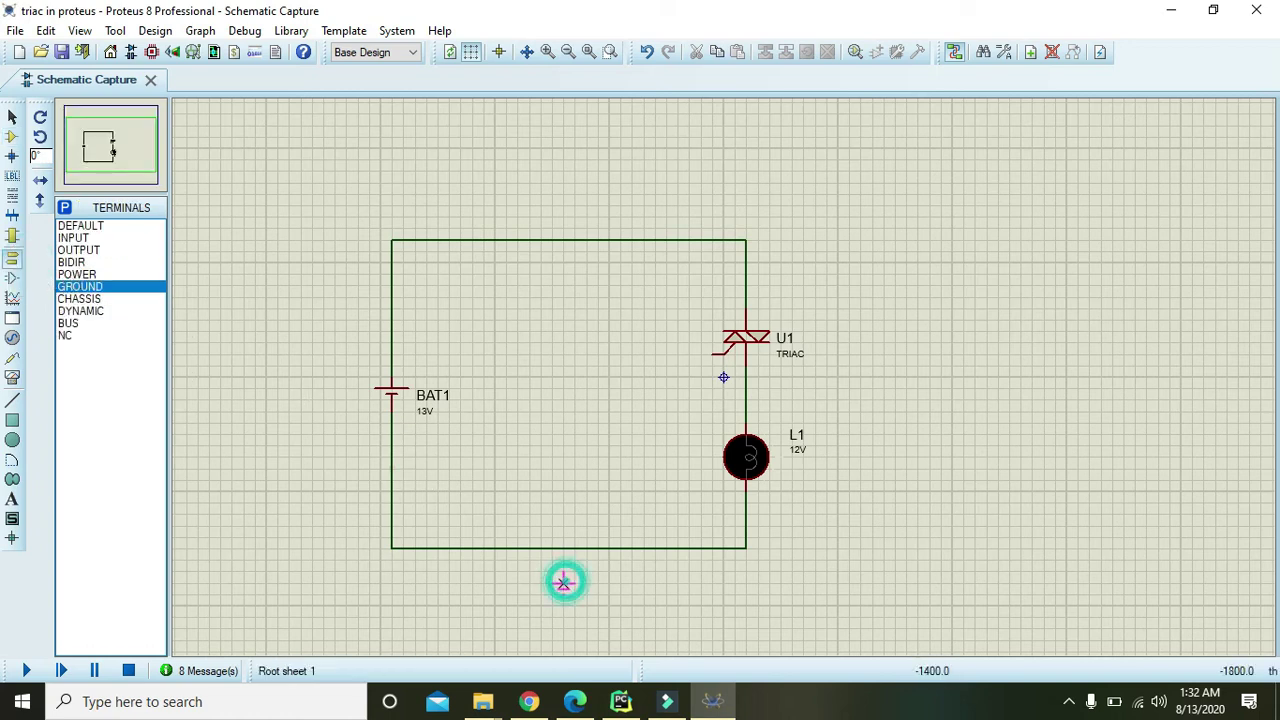
click(563, 576)
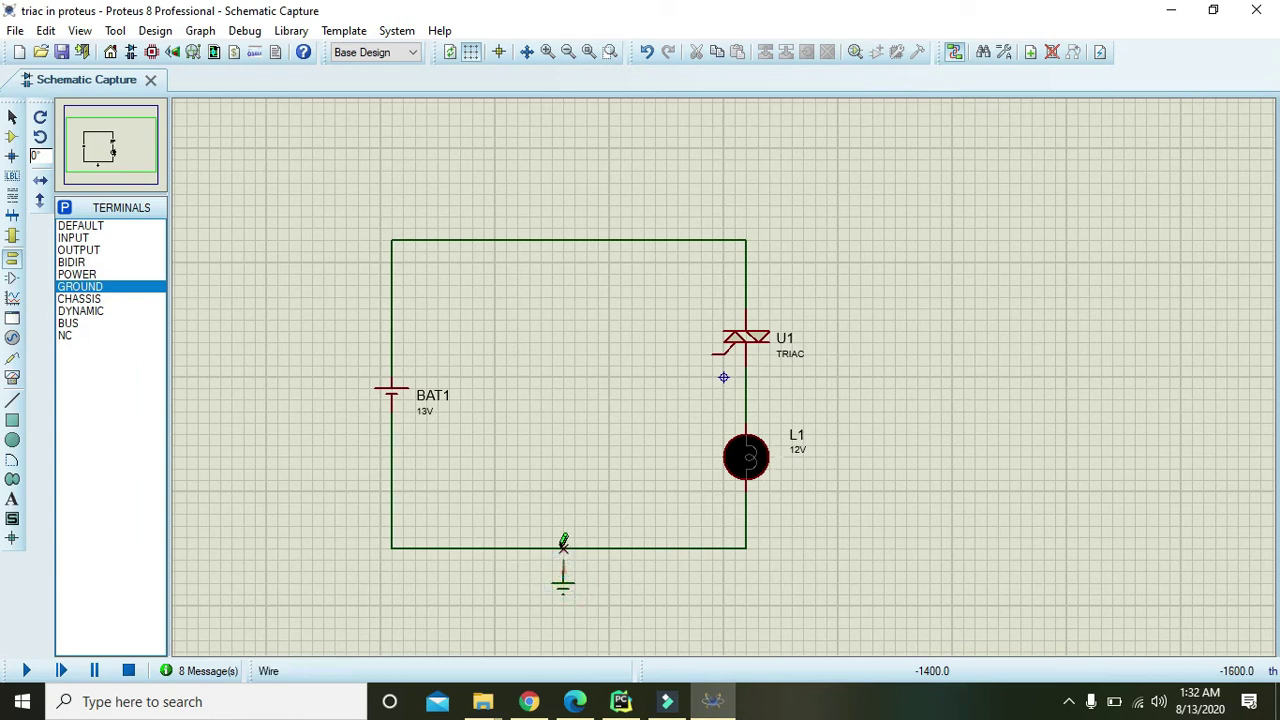
click(563, 545)
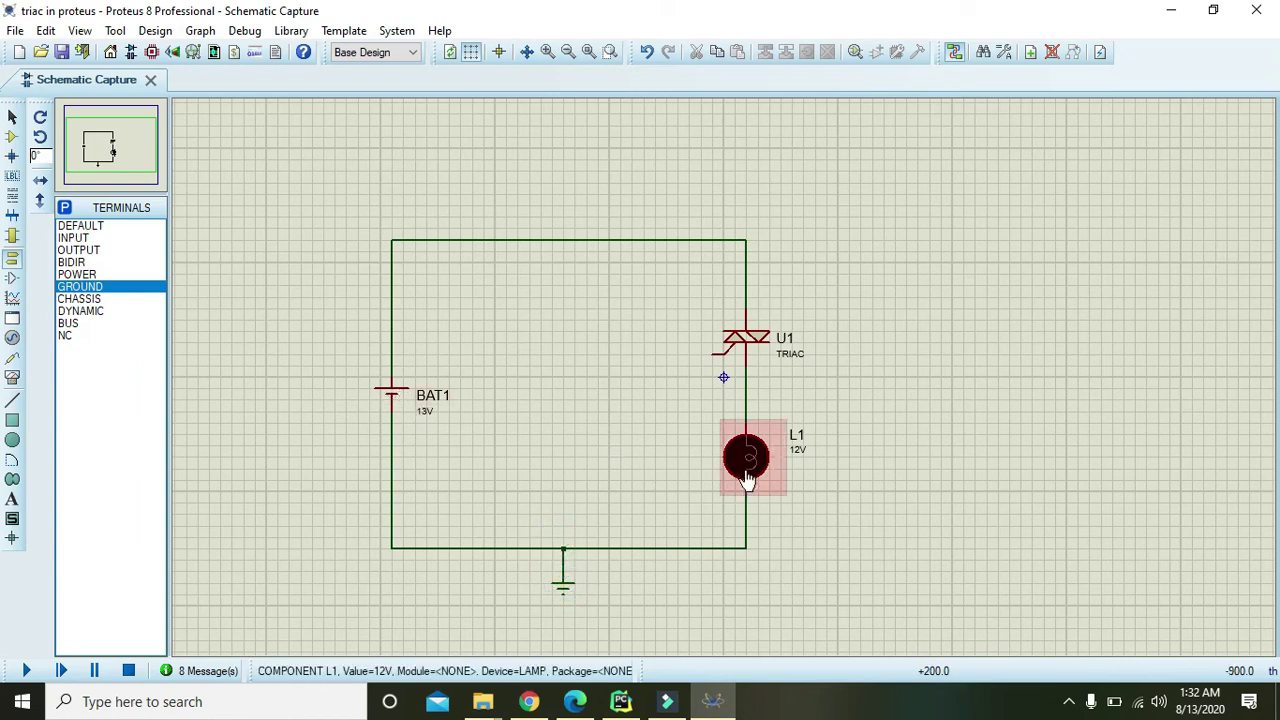
key(F12)
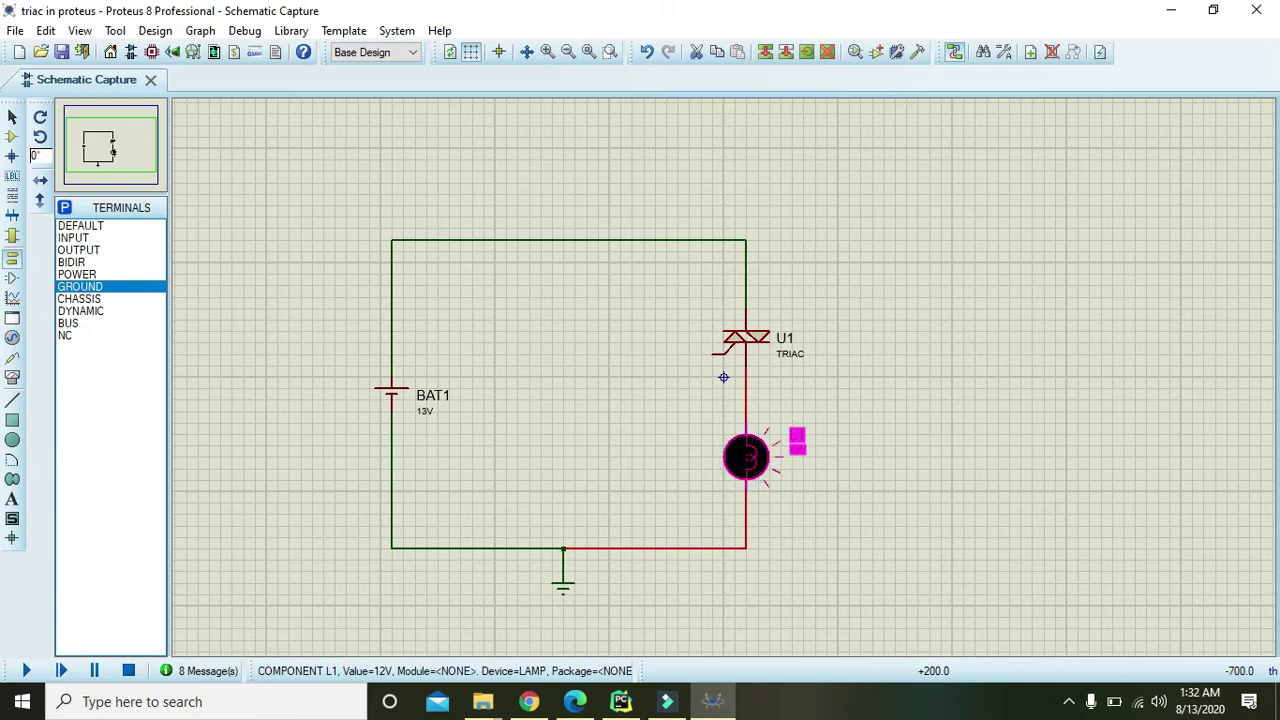
key(Escape)
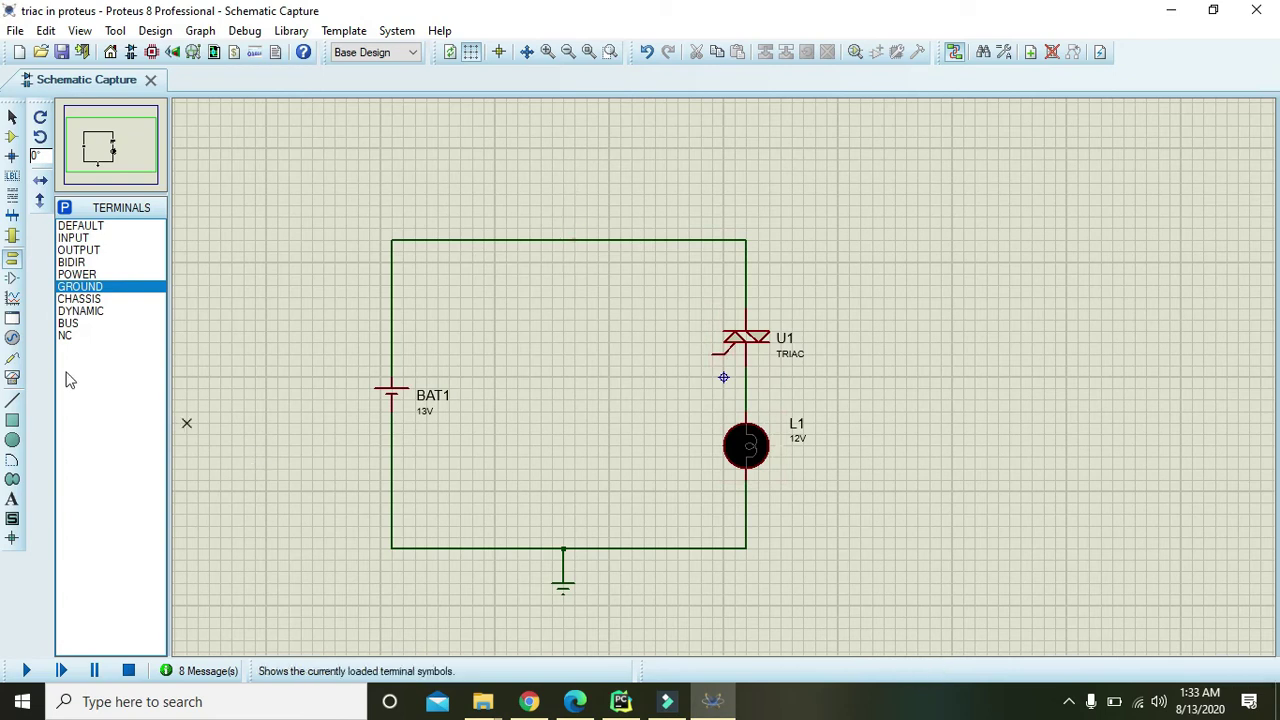
Step: Place a DC generator from the generators list inside the loop, left of TRIAC U1
click(12, 136)
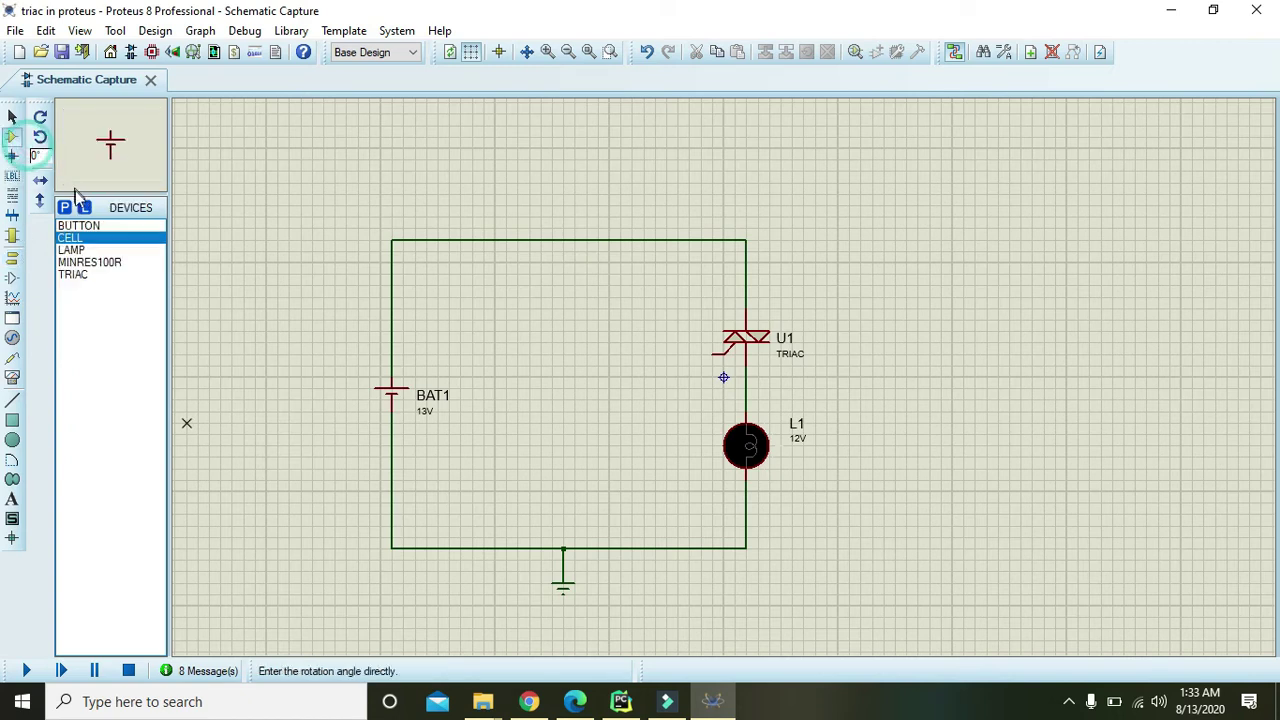
click(12, 337)
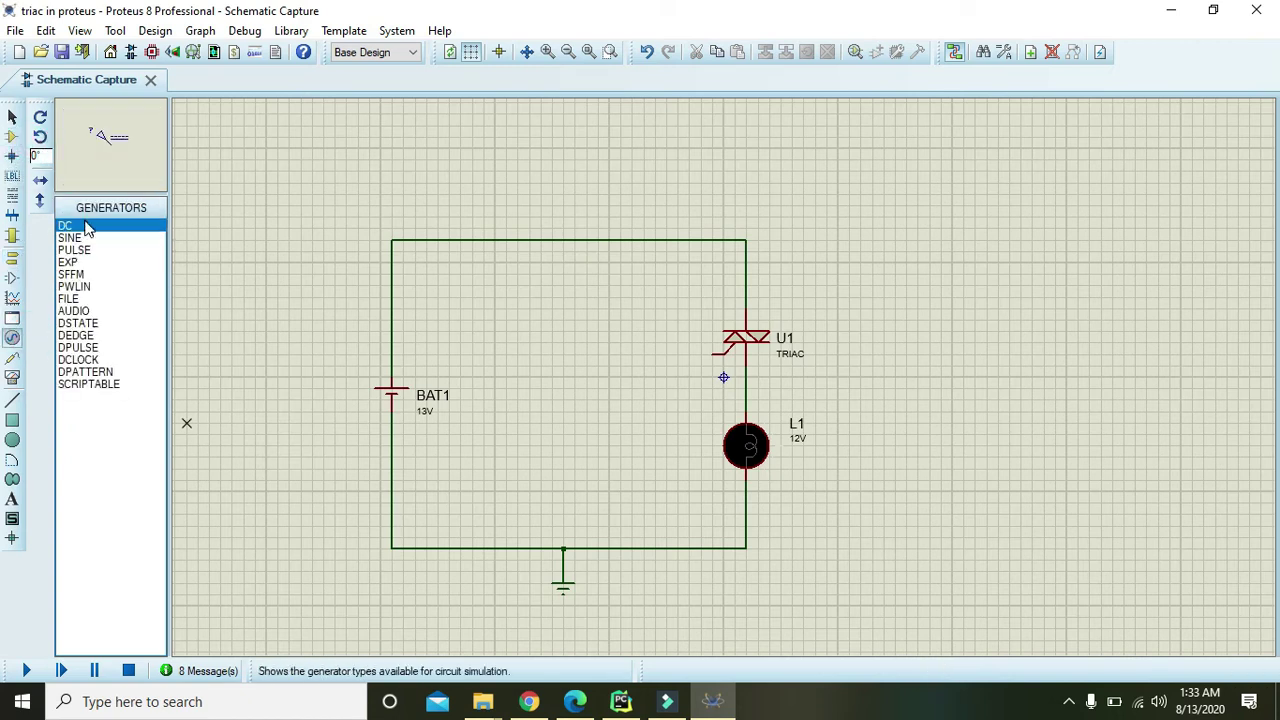
click(526, 305)
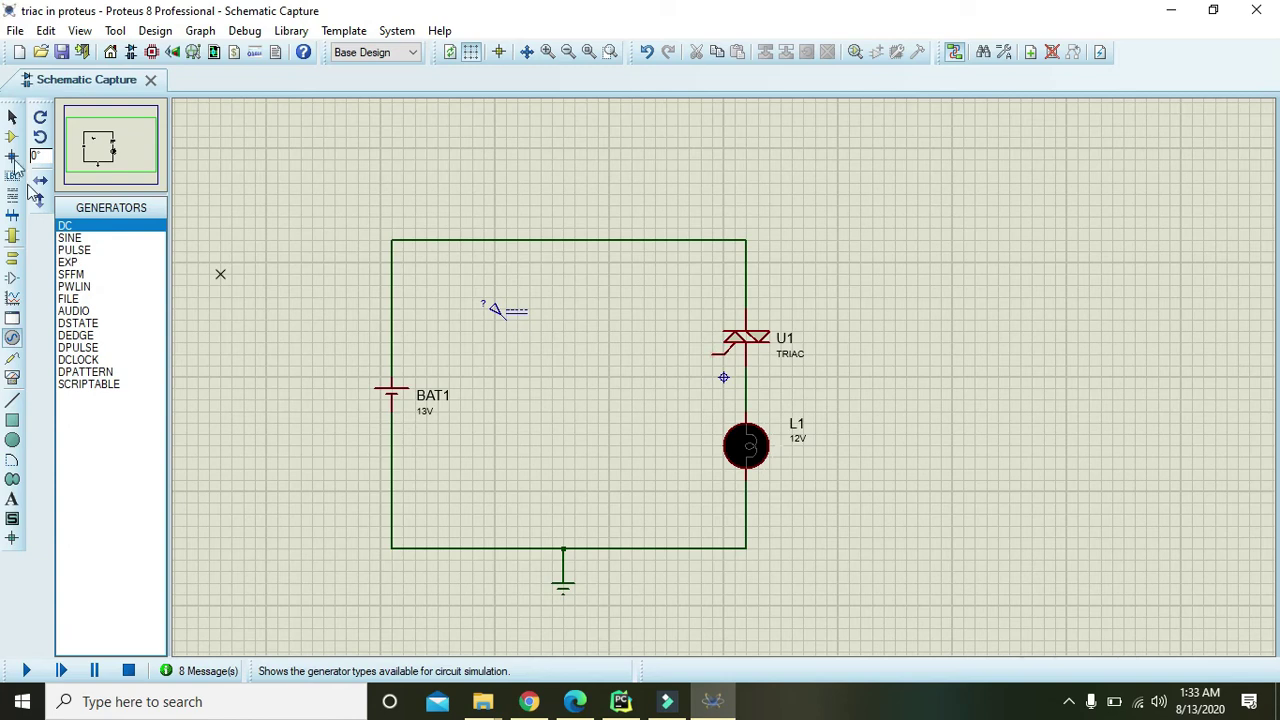
Step: Browse switch parts in the device picker and add the BUTTON push button to the project
click(12, 136)
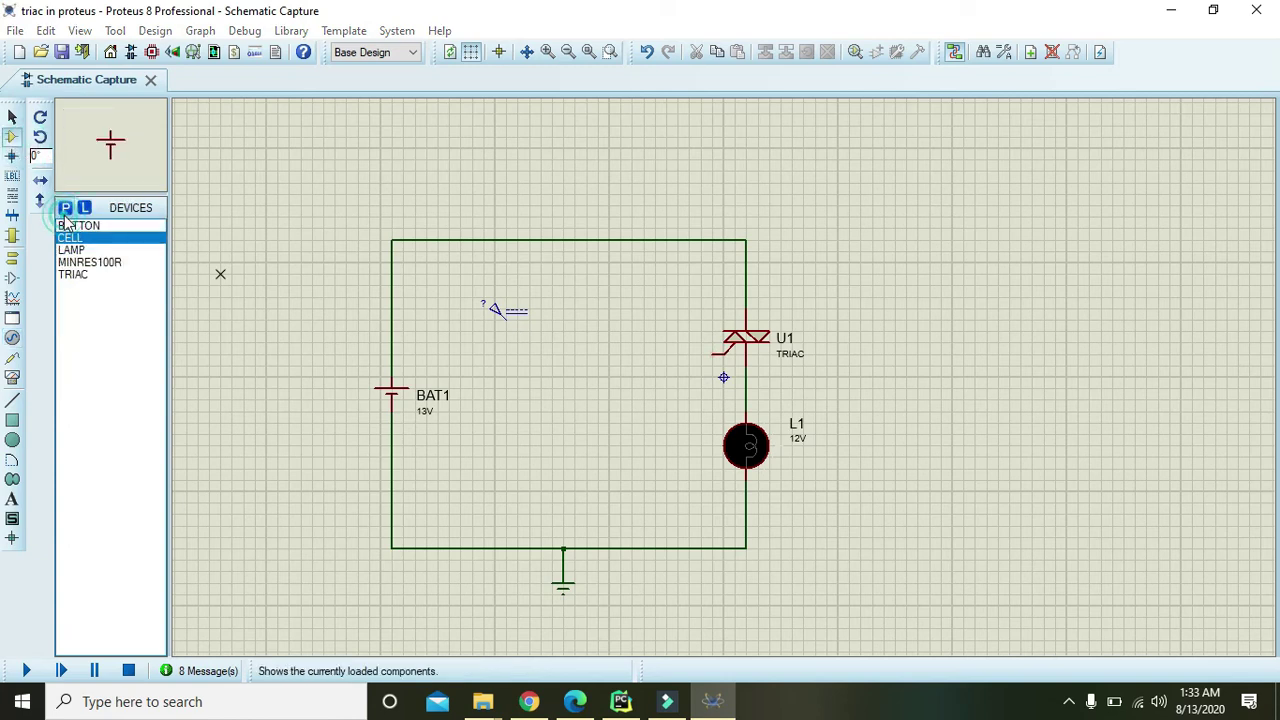
click(64, 207)
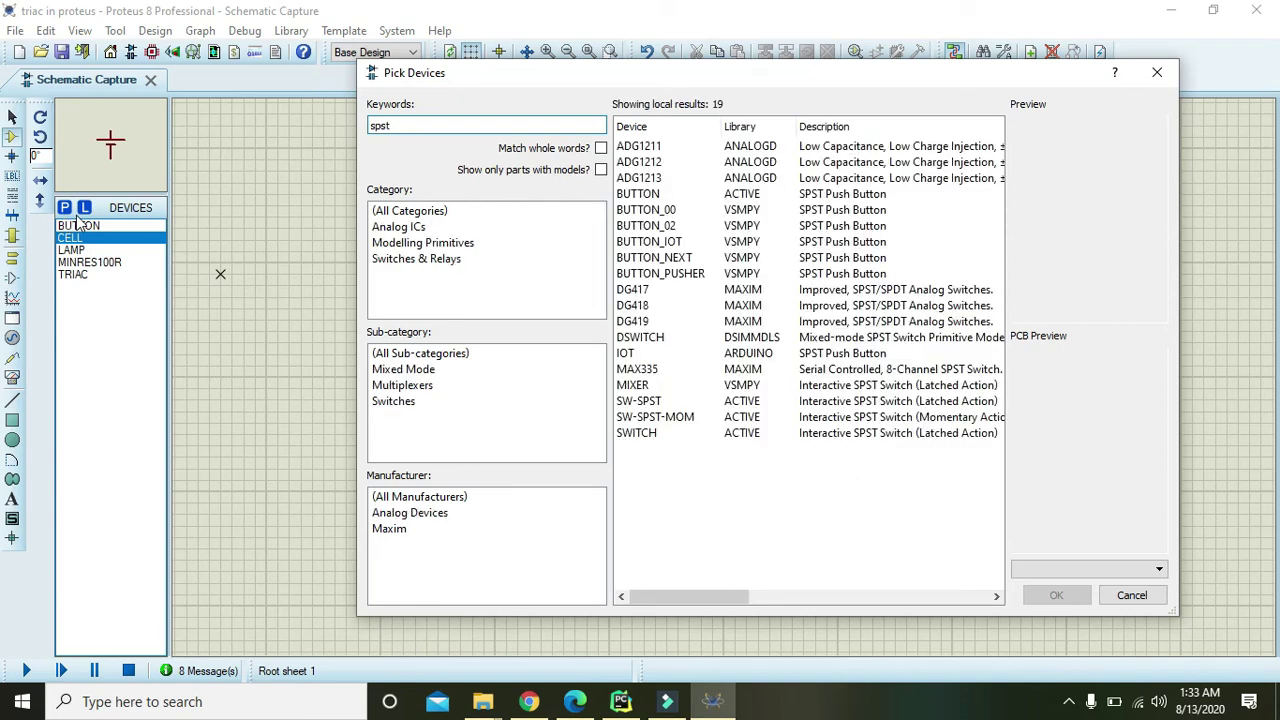
click(740, 309)
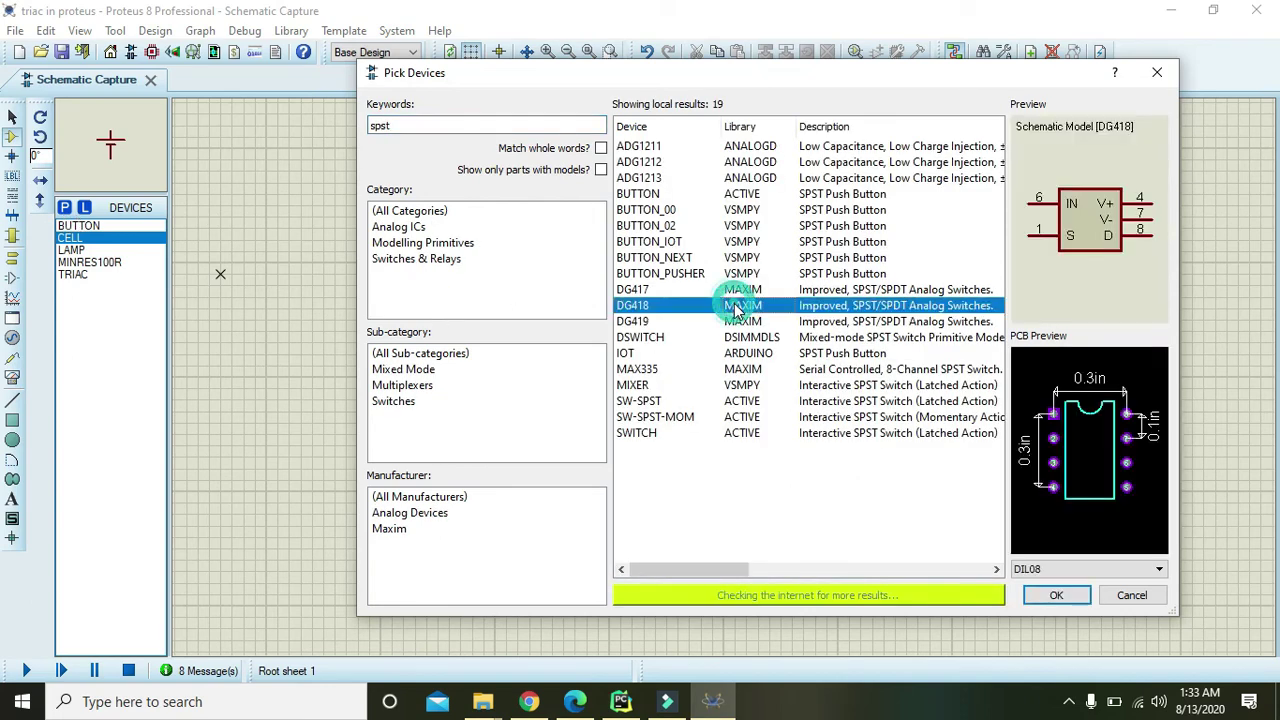
click(737, 290)
click(731, 275)
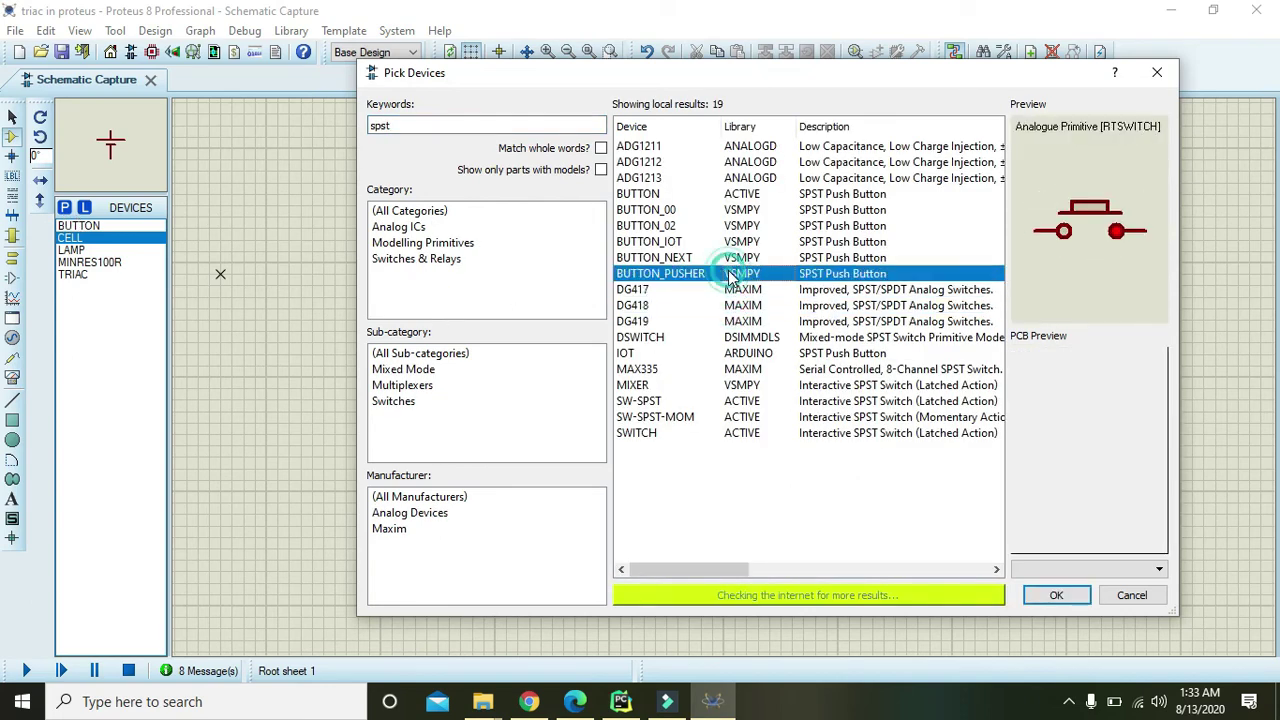
click(710, 212)
click(700, 194)
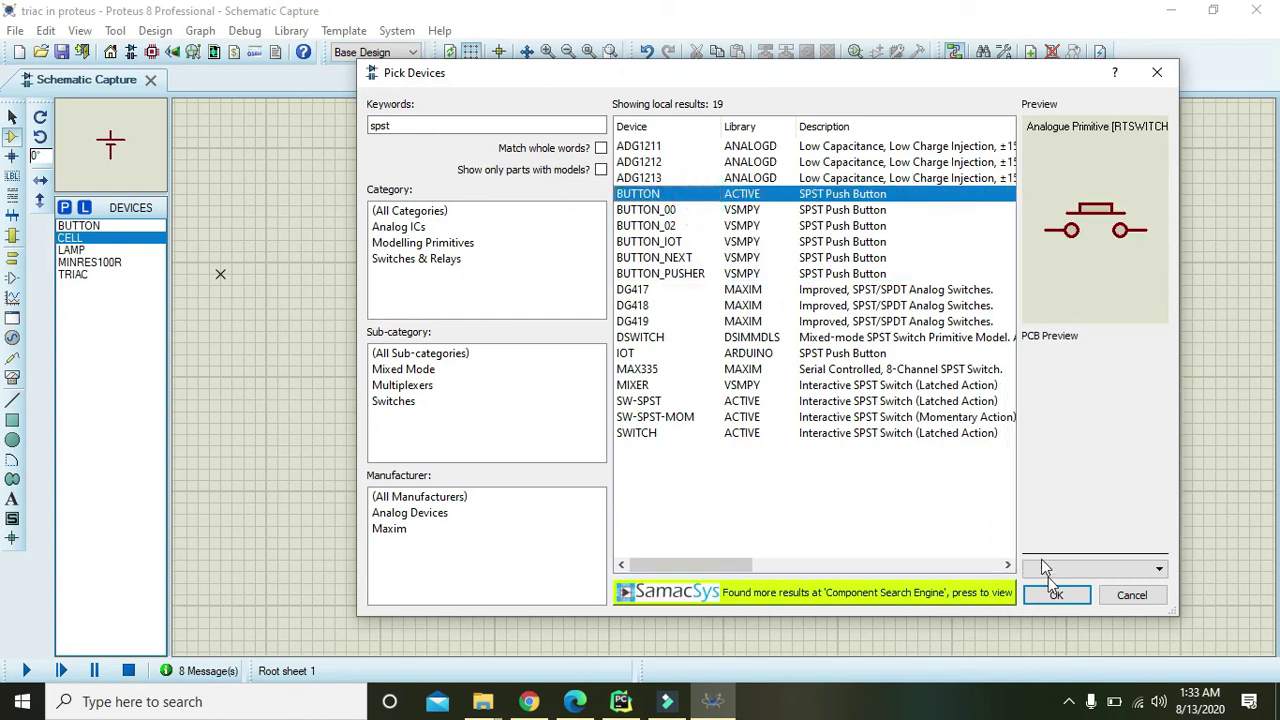
click(1054, 594)
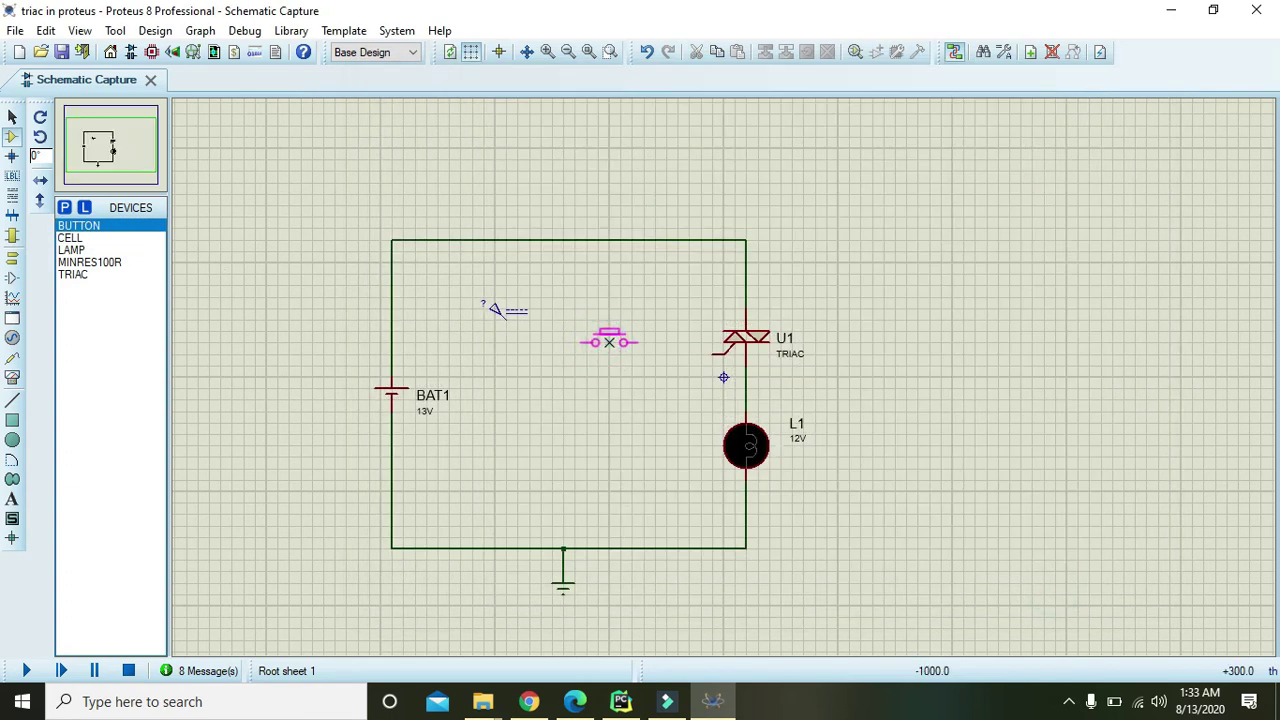
Step: Place the push button left of the TRIAC, wiring it to U1's gate and the DC generator
click(622, 349)
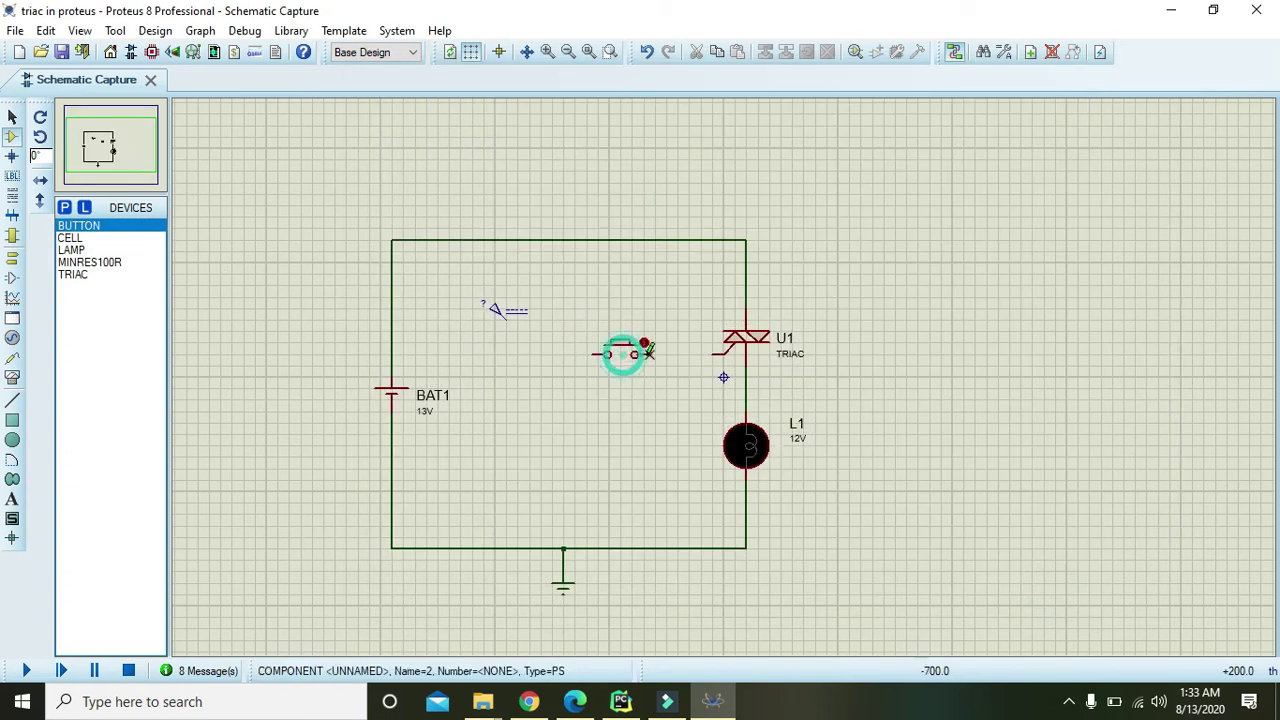
click(714, 354)
click(590, 354)
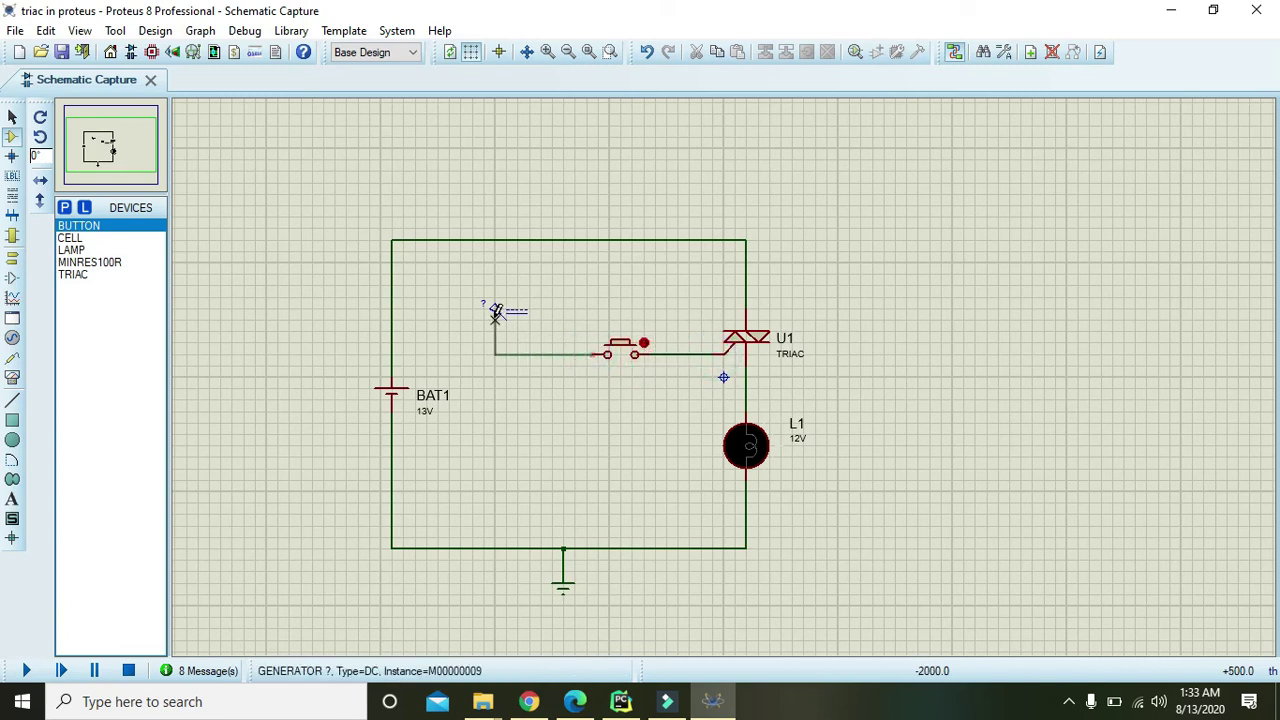
click(504, 320)
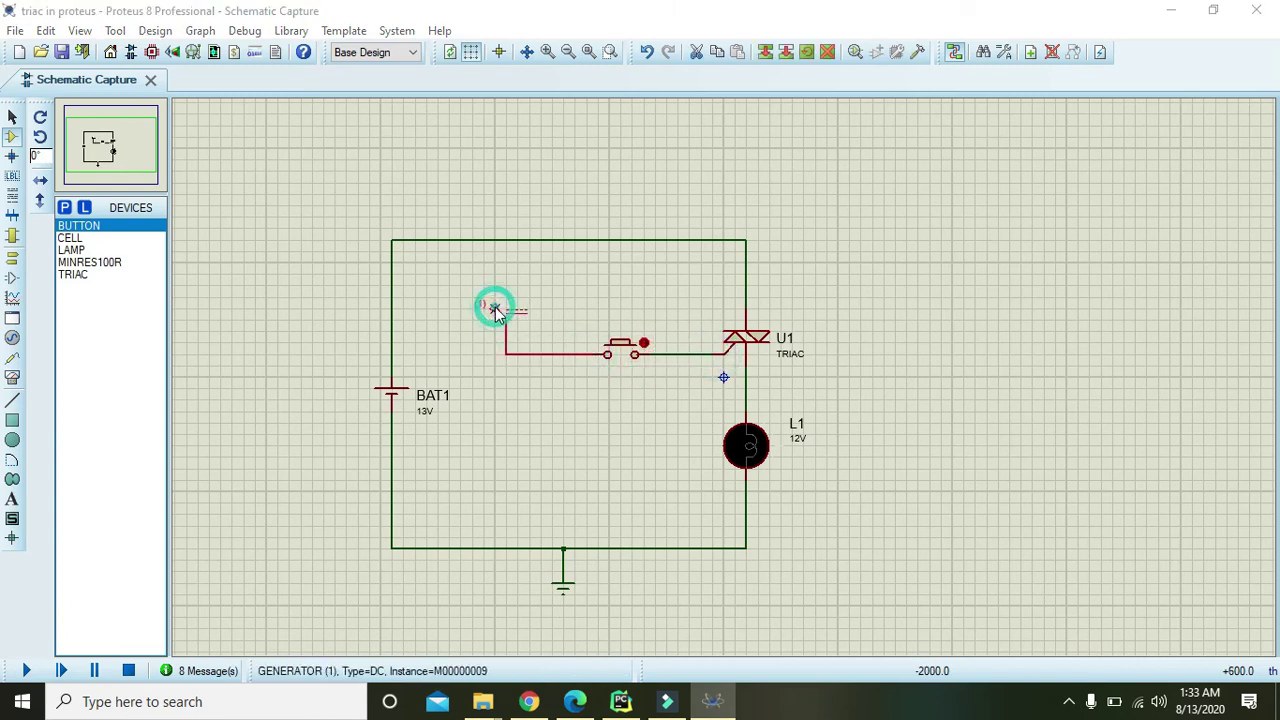
Step: Enter 2 in the DC generator's Voltage (Volts) field and apply it
double_click(495, 310)
double_click(758, 143)
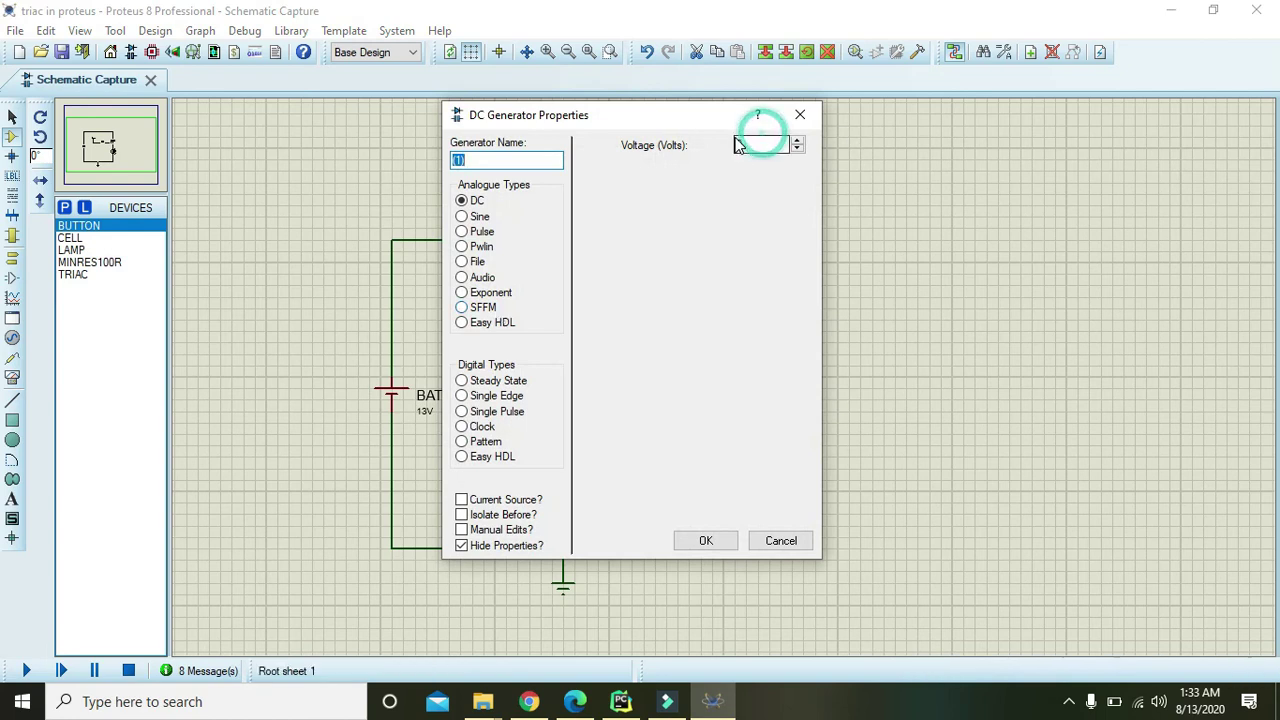
text(2)
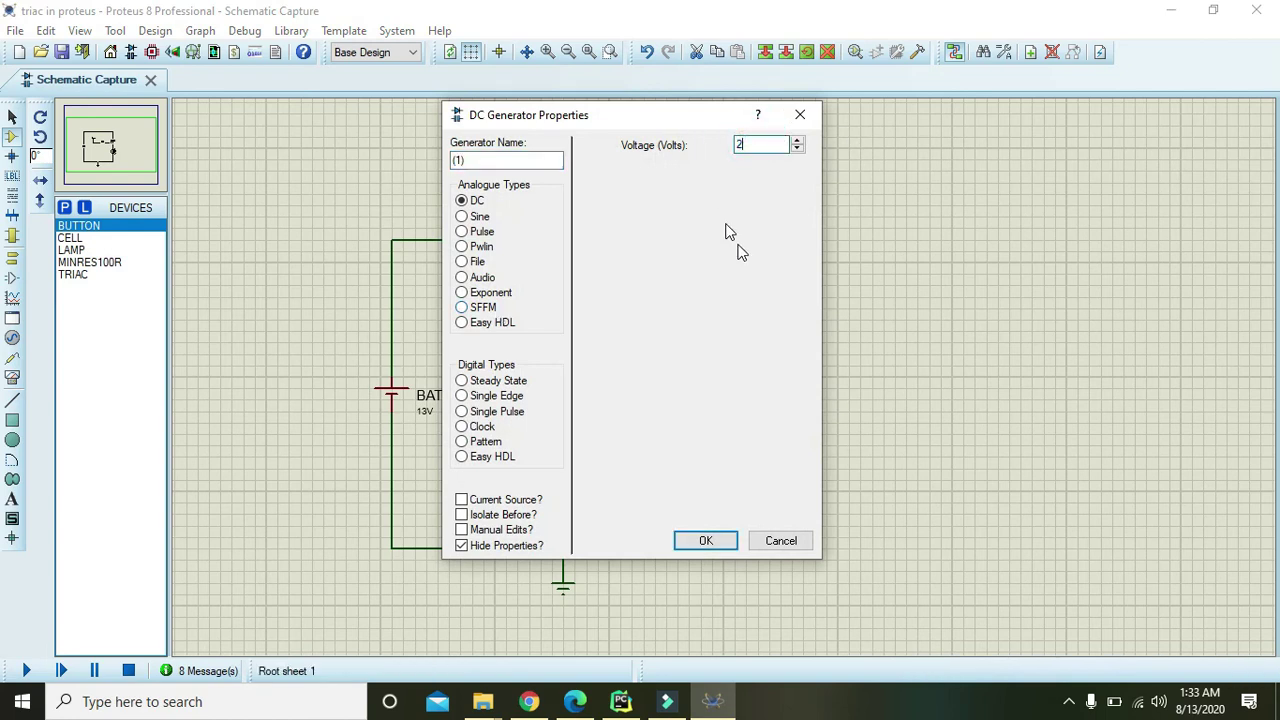
click(706, 541)
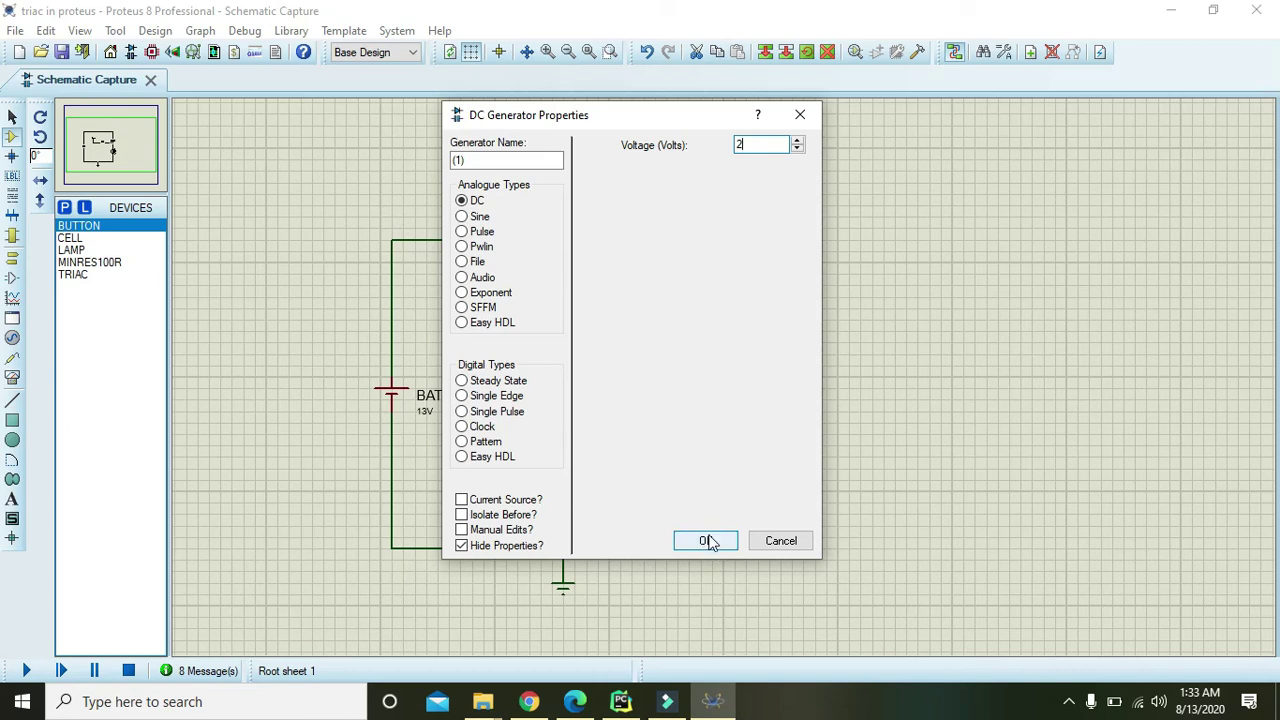
click(706, 541)
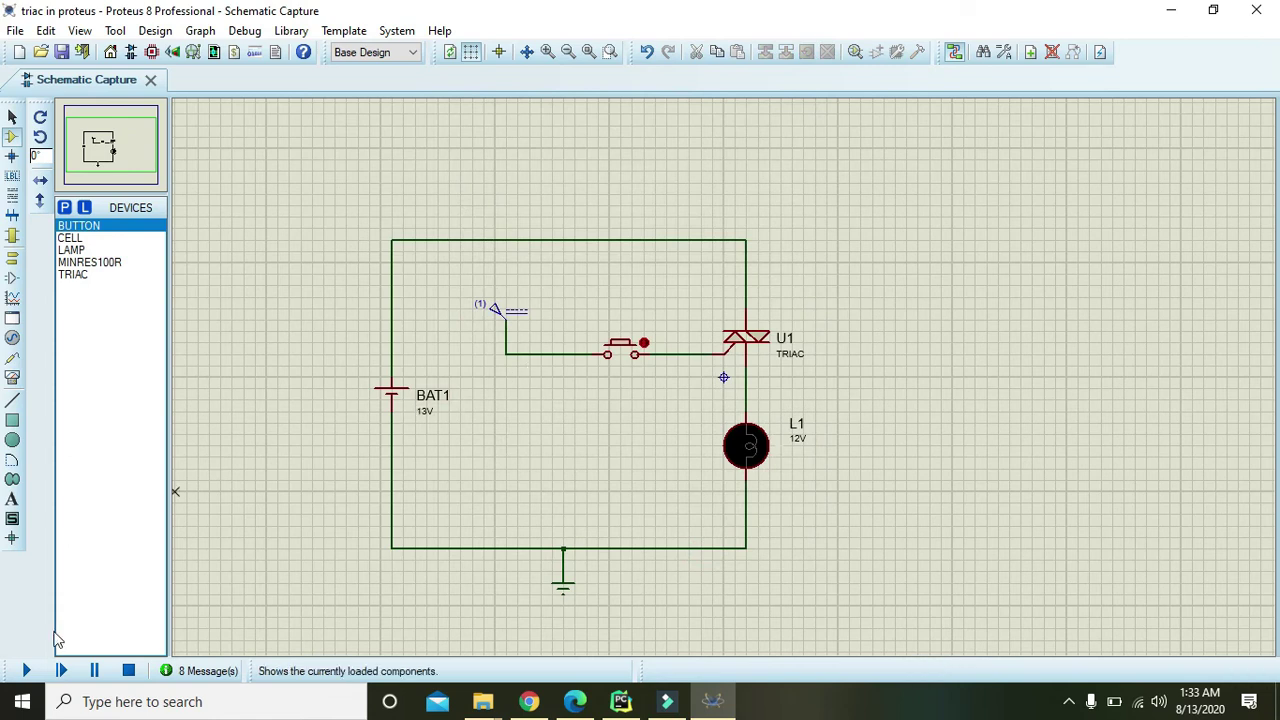
Step: Run the simulation with the play button in the bottom-left controls
click(28, 671)
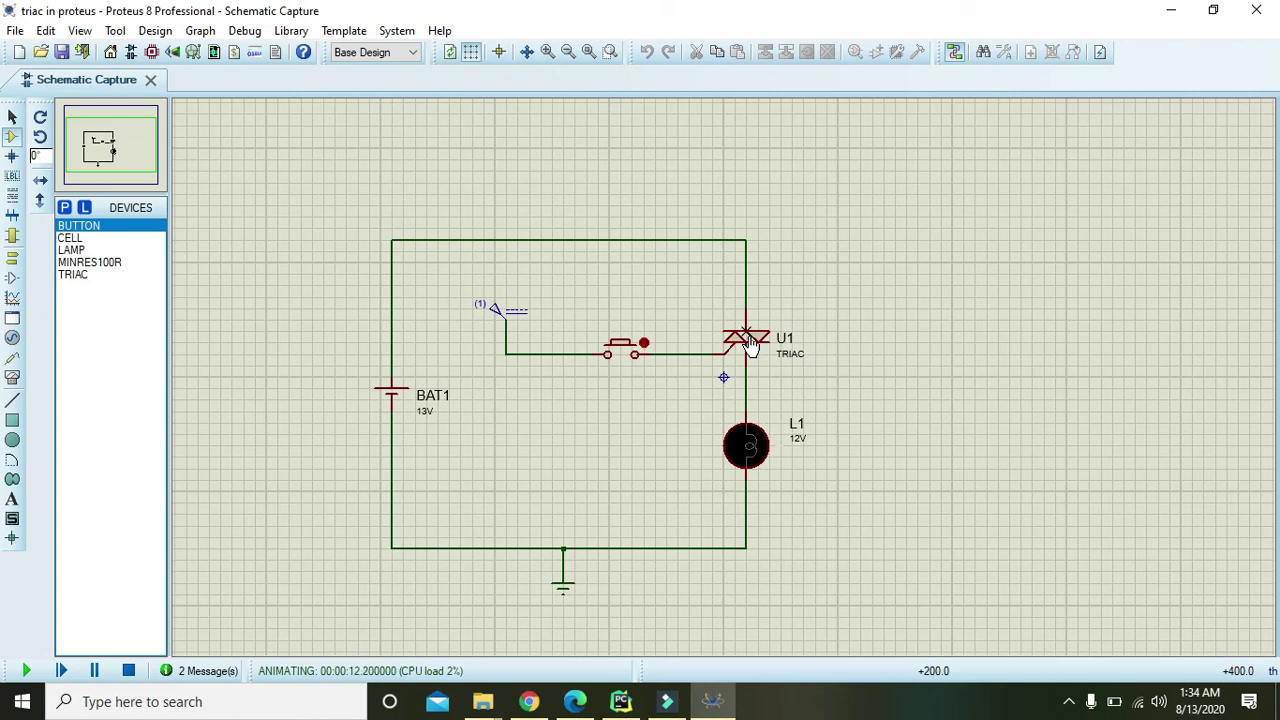
Step: Press and release the push button during simulation, confirming lamp L1 stays latched on
click(622, 356)
click(622, 356)
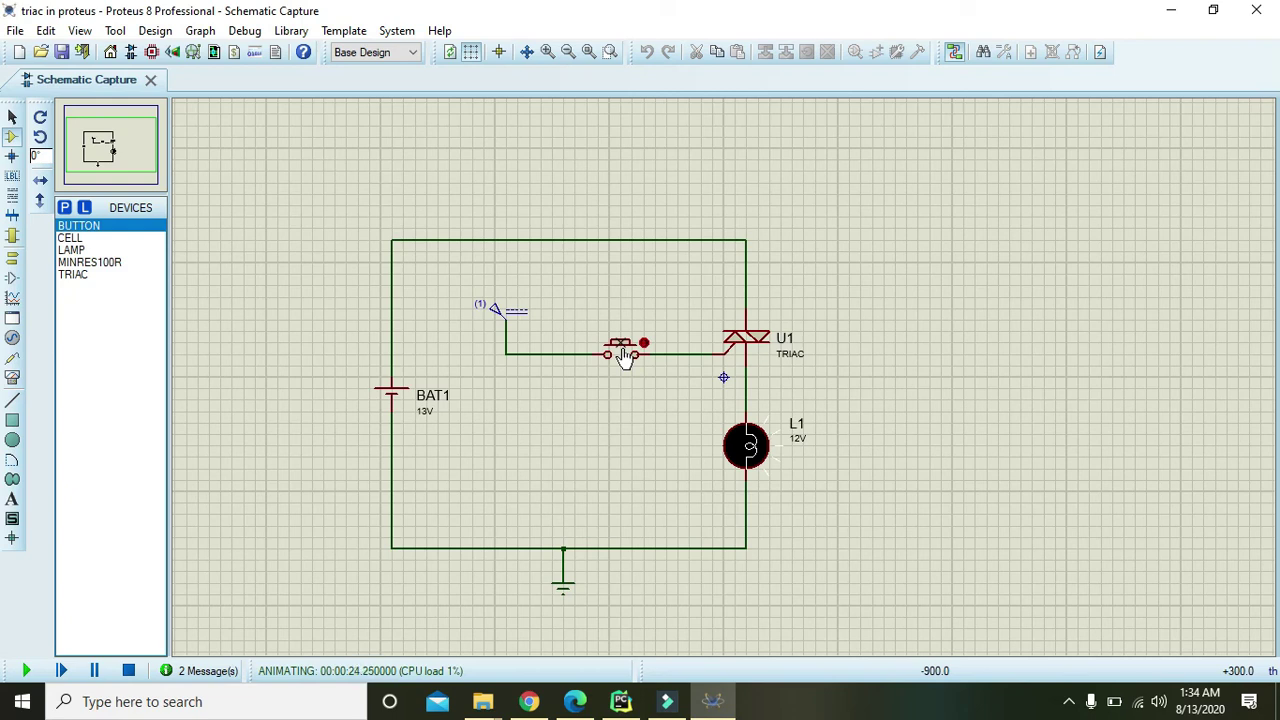
drag(622, 356, 623, 355)
drag(622, 356, 621, 356)
drag(622, 355, 622, 354)
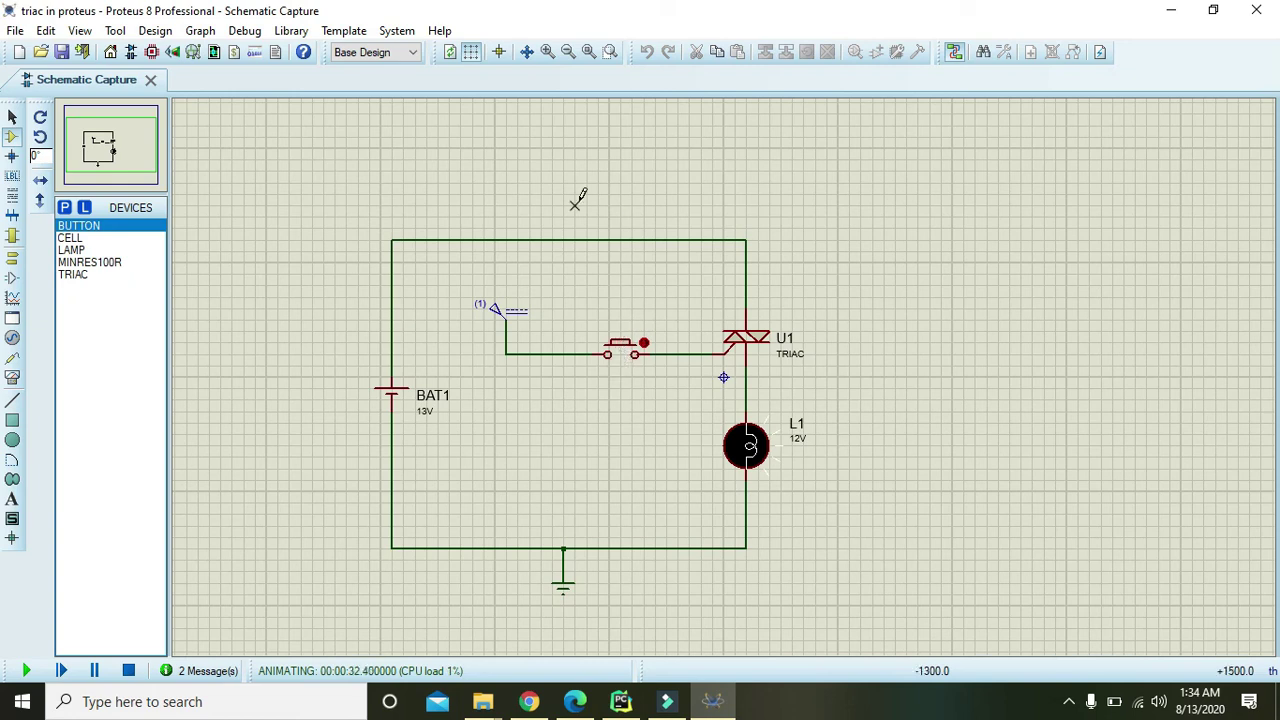